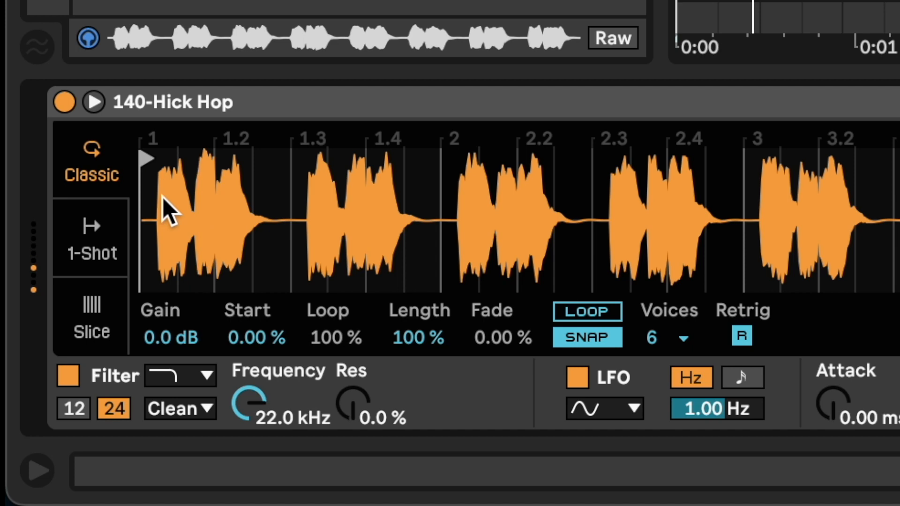
Fill the Drum Pattern clip with kick notes on every beat by duplicating the kicks at 1 and 1.2
scroll(162, 197, "up", 3)
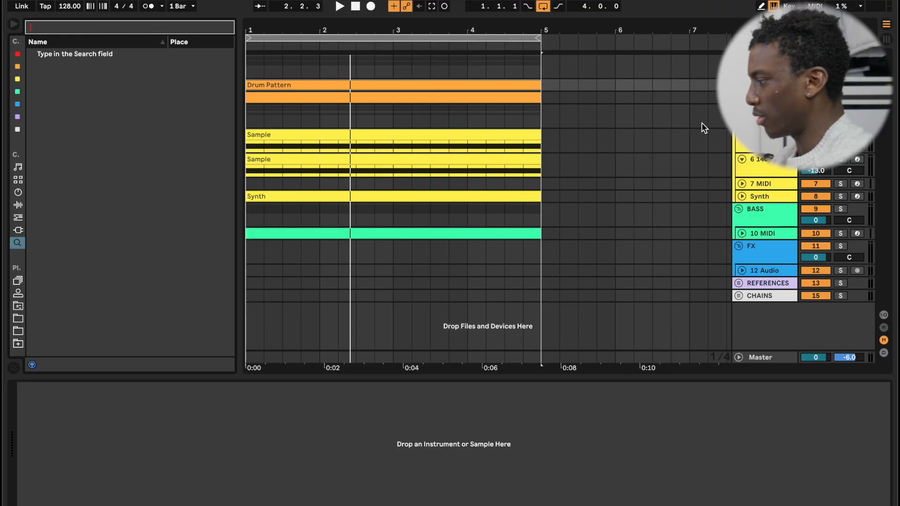
left_click(702, 98)
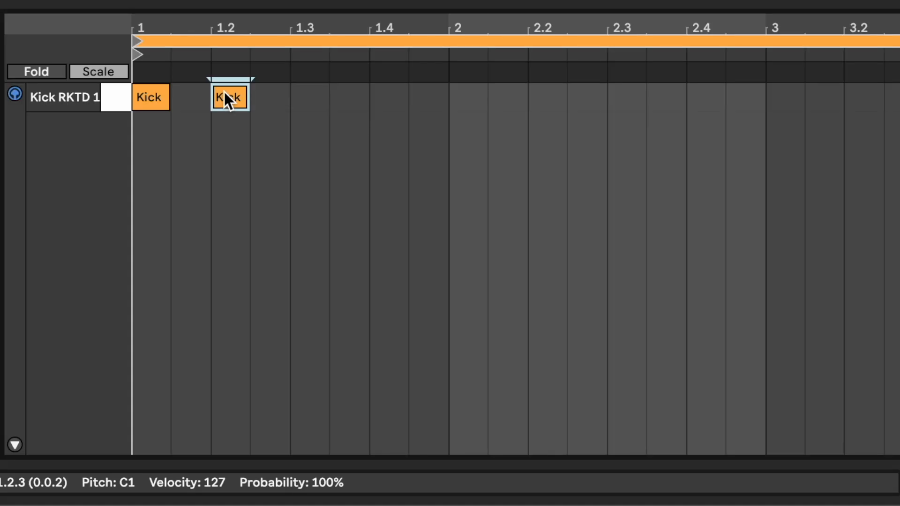
left_click(269, 117)
key("ctrl+a")
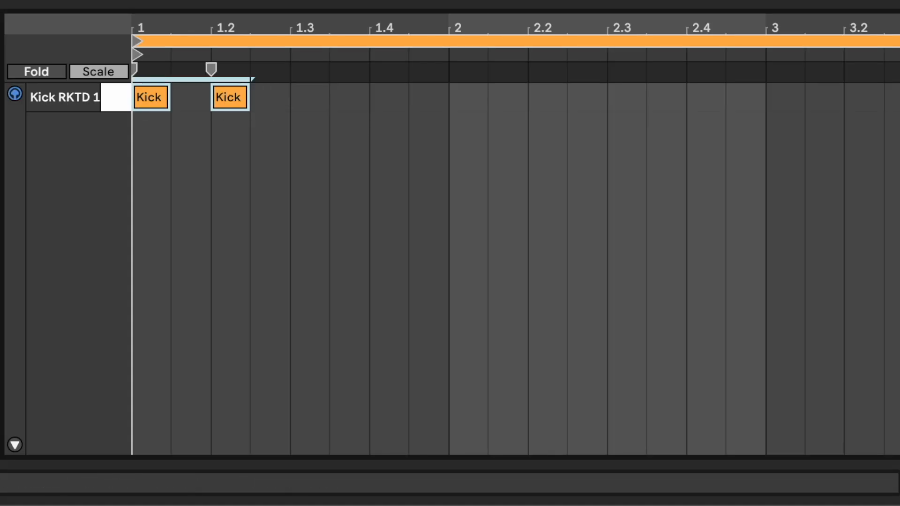
key("ctrl+d")
key("ctrl+d")
key("ctrl+d")
key("ctrl+d")
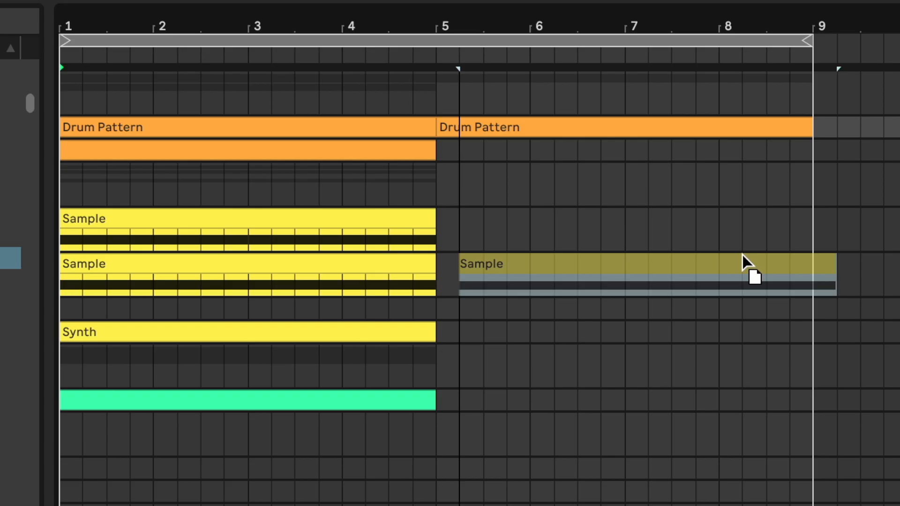
Copy the lower Sample clip so that the copy starts at bar 5
left_click_drag(744, 261, 726, 263)
In the second Drum Pattern clip, replace the kicks after the first with kicks at 1.3.3, 2, 2.3.3 and 3
left_click(478, 121)
double_click(477, 121)
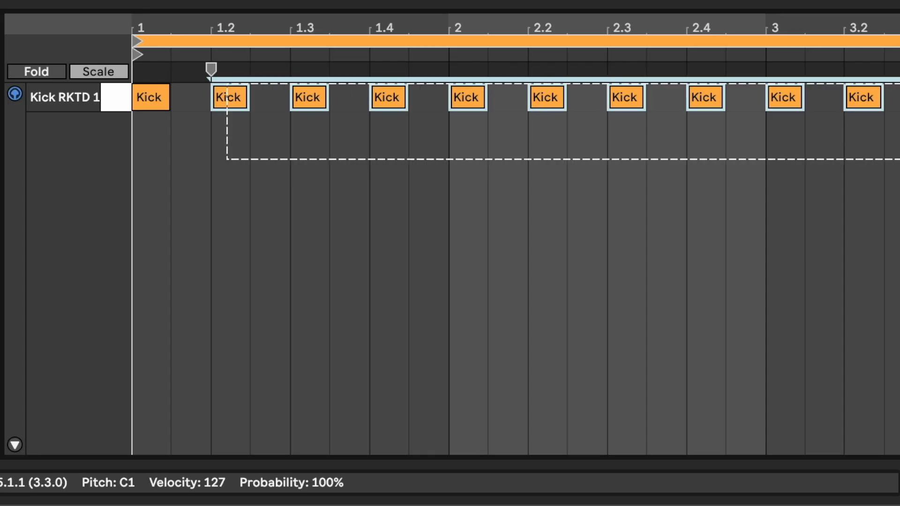
key("Delete")
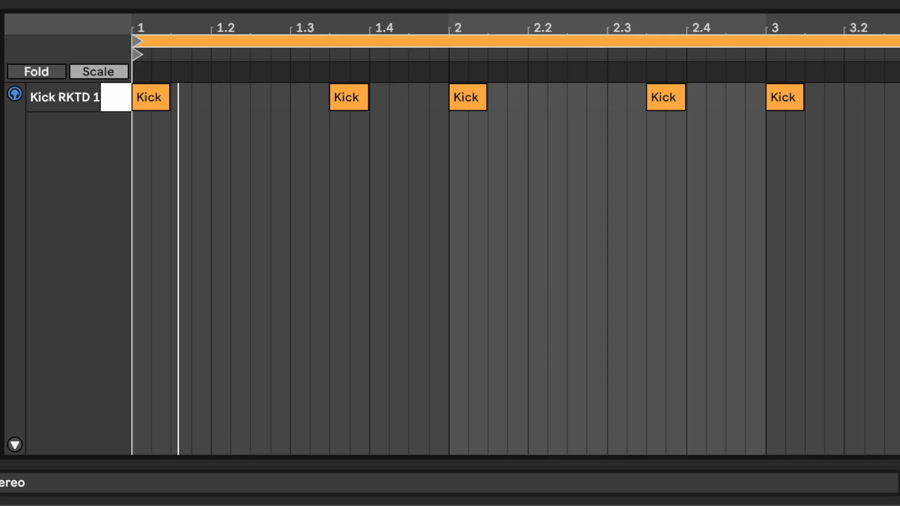
Set the high-pass filter frequency of the 140-Hick Hop sampler to about 300 Hz
left_click(458, 208)
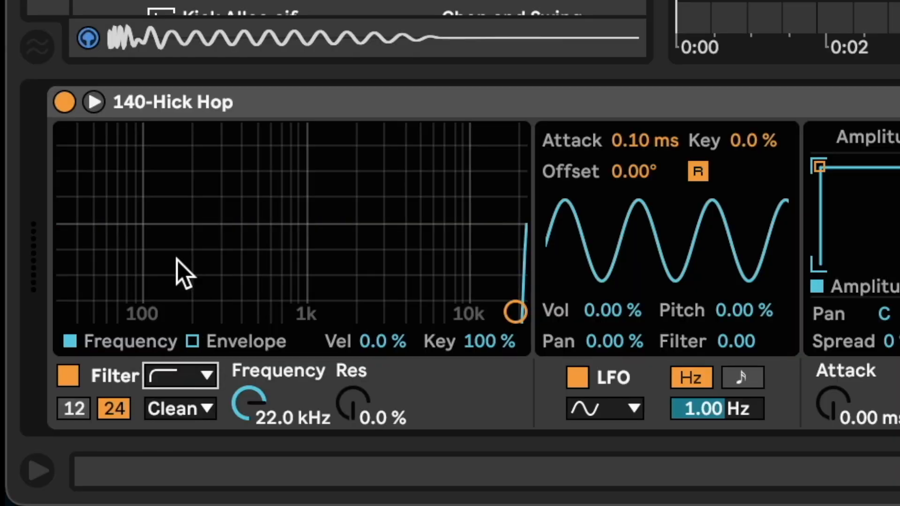
left_click_drag(242, 415, 241, 439)
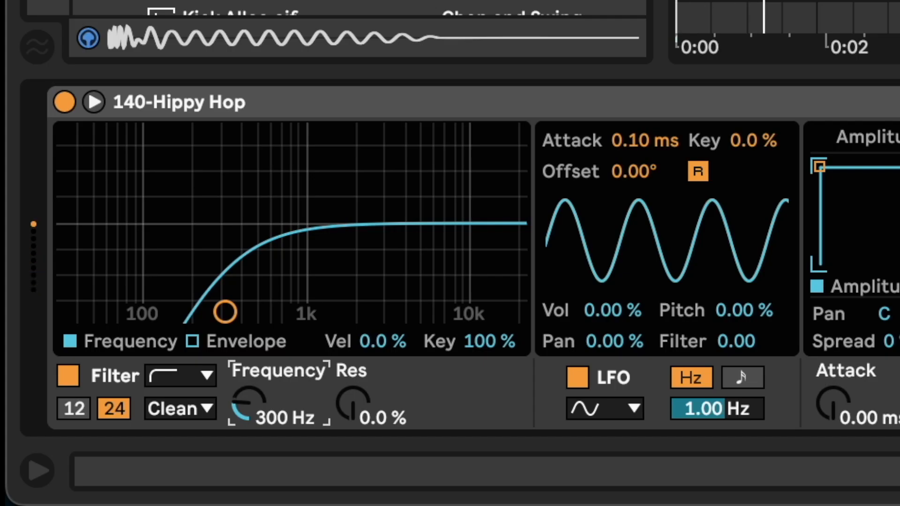
left_click_drag(249, 403, 249, 393)
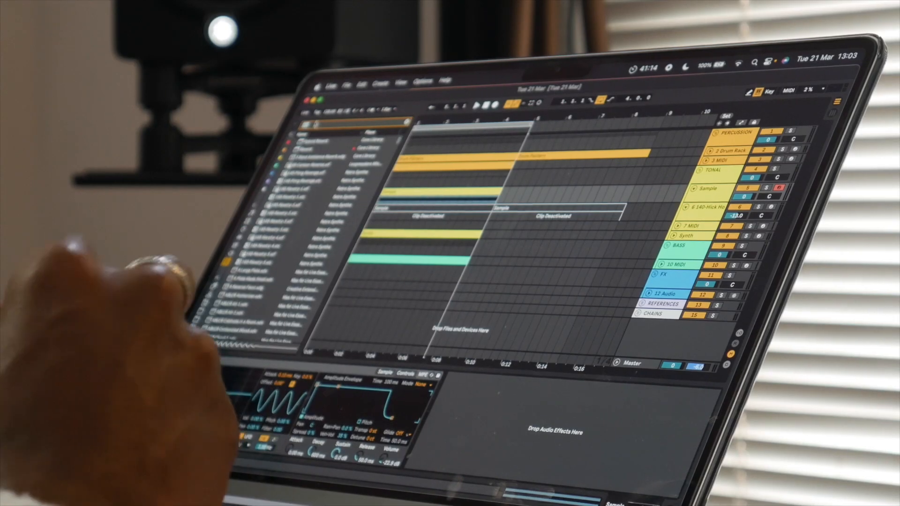
Add Hybrid Reverb to the sample track, with its routing set to Algorithm and its Size to 43 %
type("hybrid")
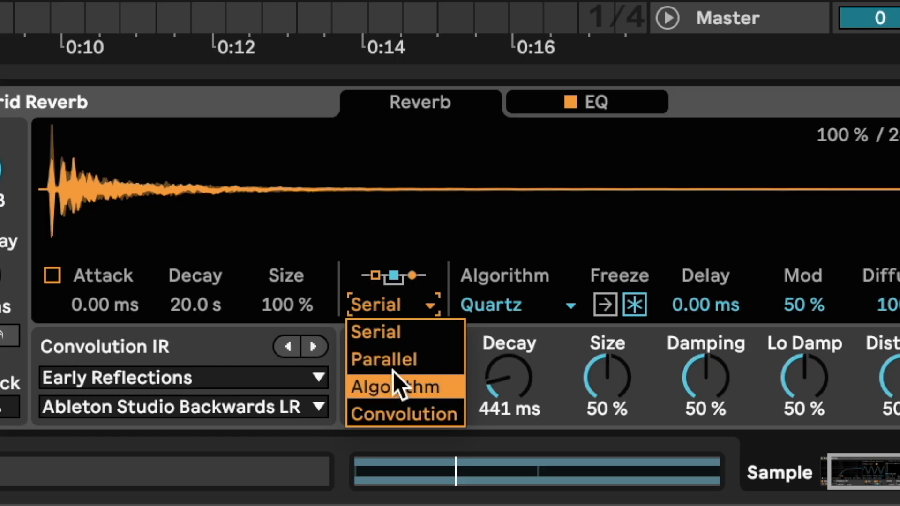
left_click(394, 377)
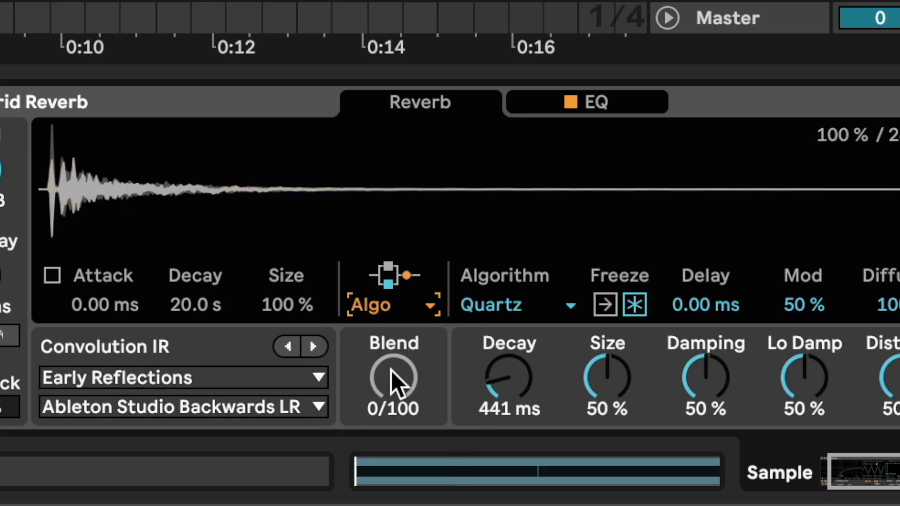
left_click(578, 343)
left_click_drag(579, 344, 598, 372)
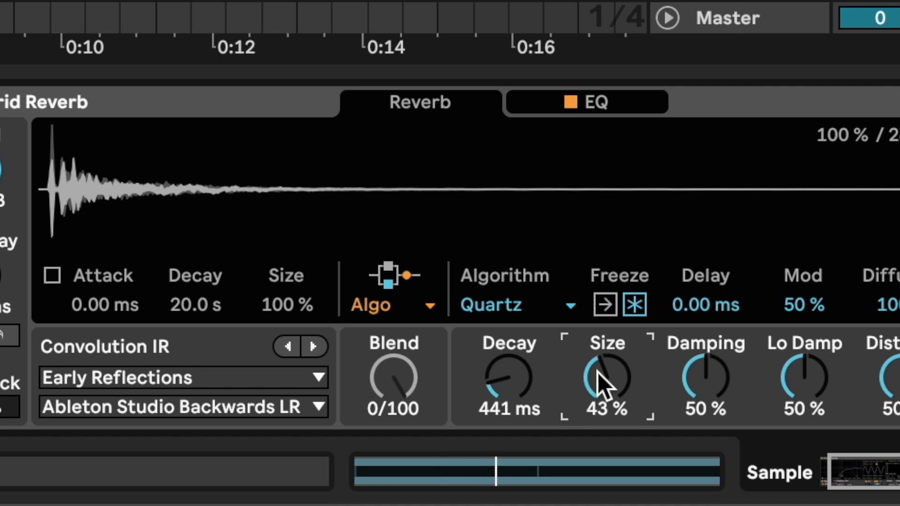
Try the Shimmer, Tides and Prism reverb algorithms, settle on Dark Hall, and raise the low-cut frequency in the reverb's EQ
left_click(537, 311)
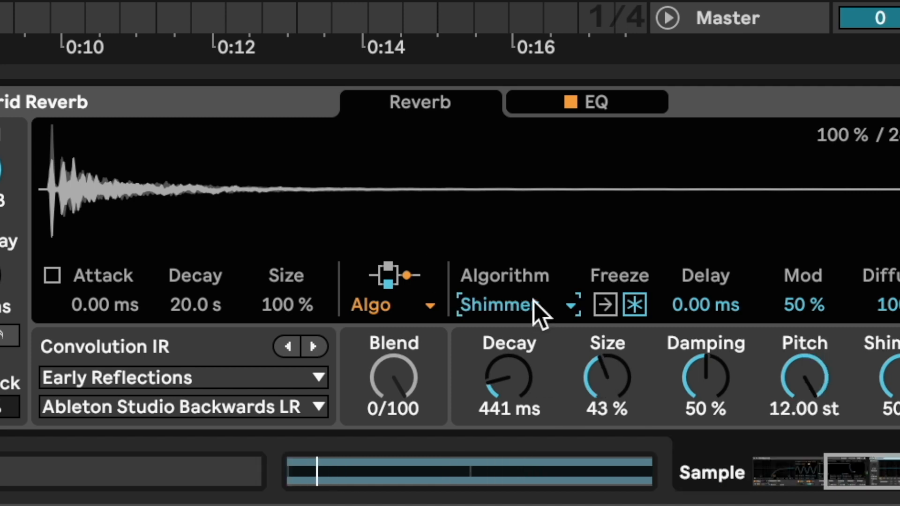
left_click(534, 304)
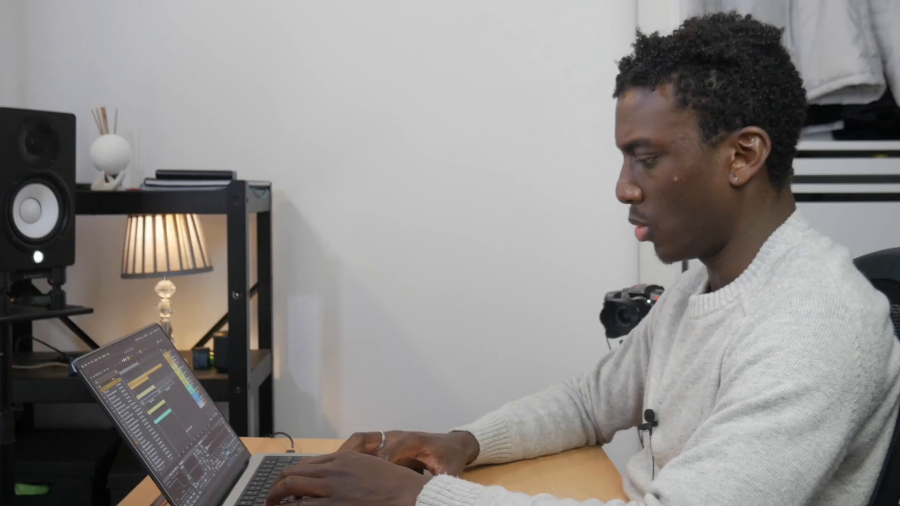
left_click(497, 423)
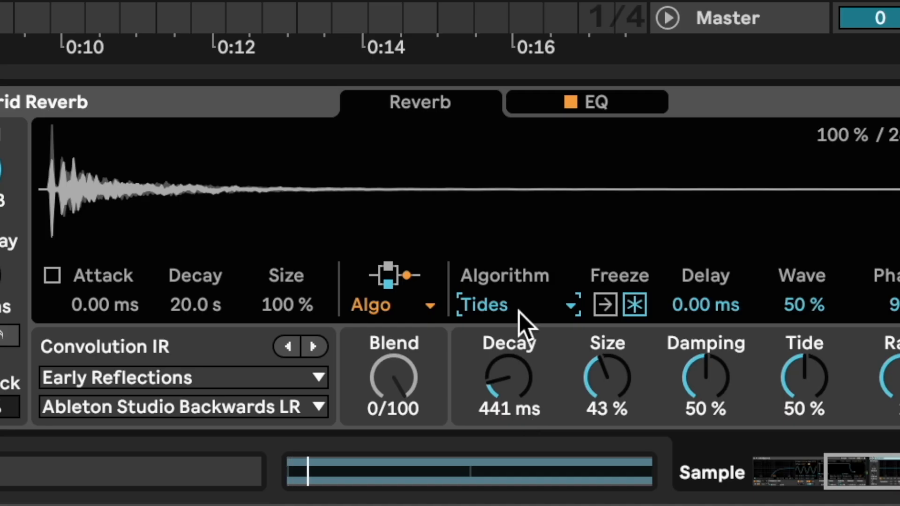
left_click(508, 390)
type("0")
key("Return")
type("1000")
key("Return")
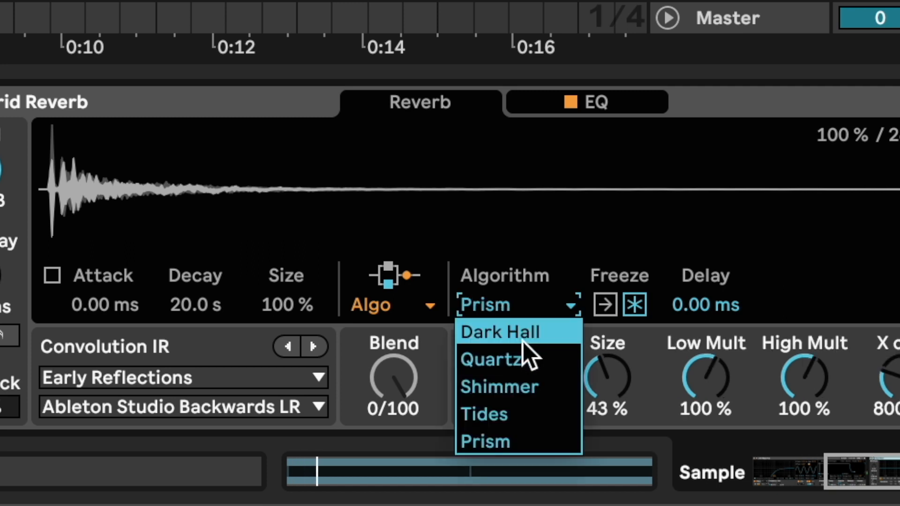
left_click(522, 338)
left_click(597, 104)
left_click_drag(226, 350, 474, 350)
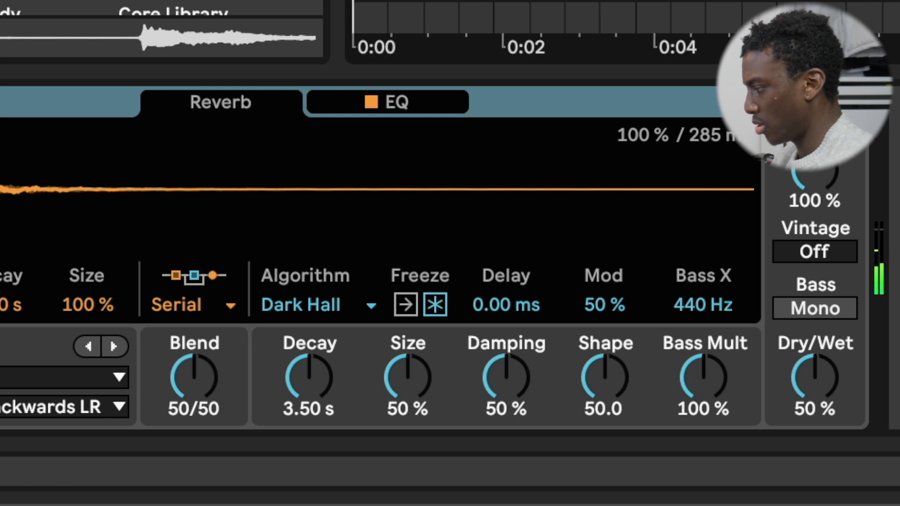
Switch the vocal track's Hybrid Reverb from Serial to Algorithm routing
left_click(168, 306)
left_click(226, 380)
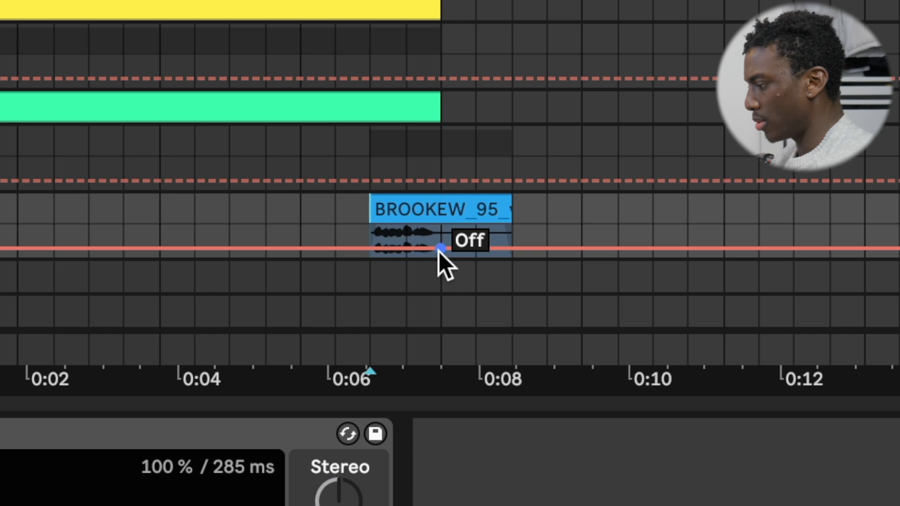
Automate the vocal's Hybrid Reverb to turn on at the clip's start and off near the phrase's end, and play it back
left_click_drag(438, 252, 375, 234)
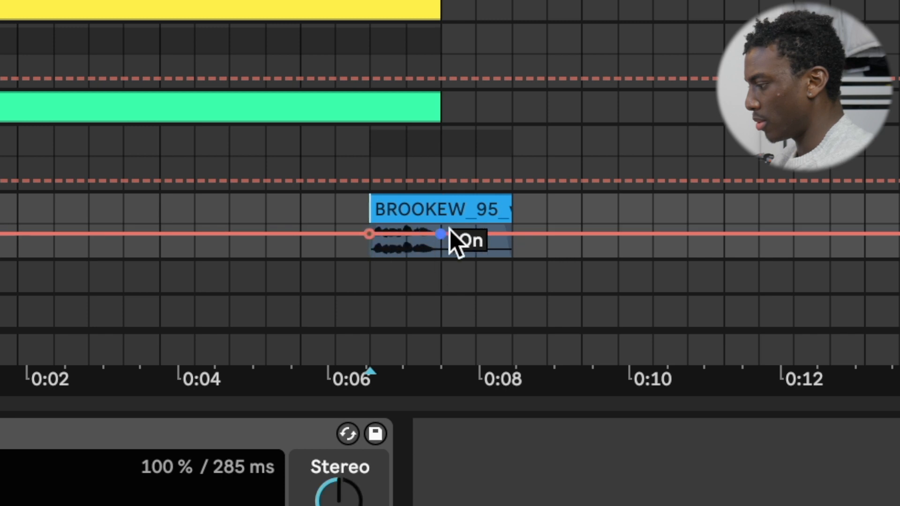
left_click_drag(440, 234, 423, 249)
left_click(308, 220)
key("space")
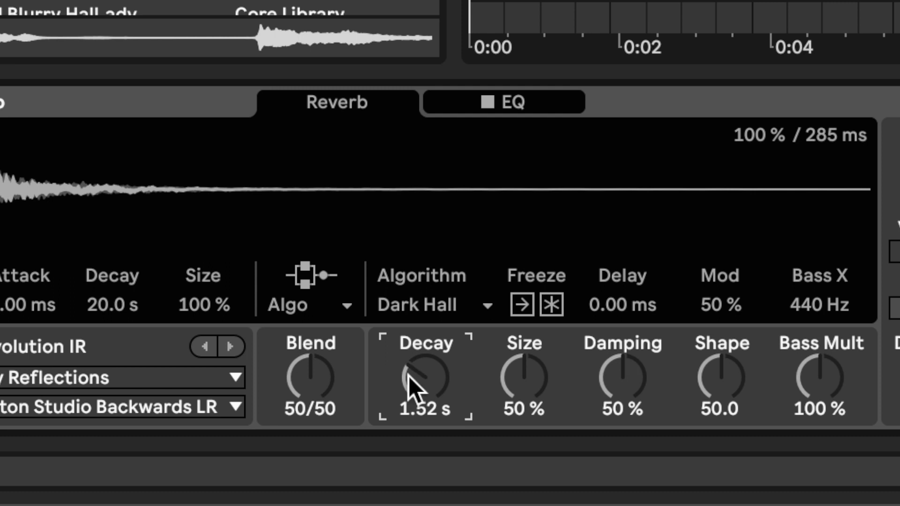
Set the vocal reverb's Decay to 1.5 s and raise the low-cut frequency in its EQ
type("100")
key("Return")
type("1.5")
key("Return")
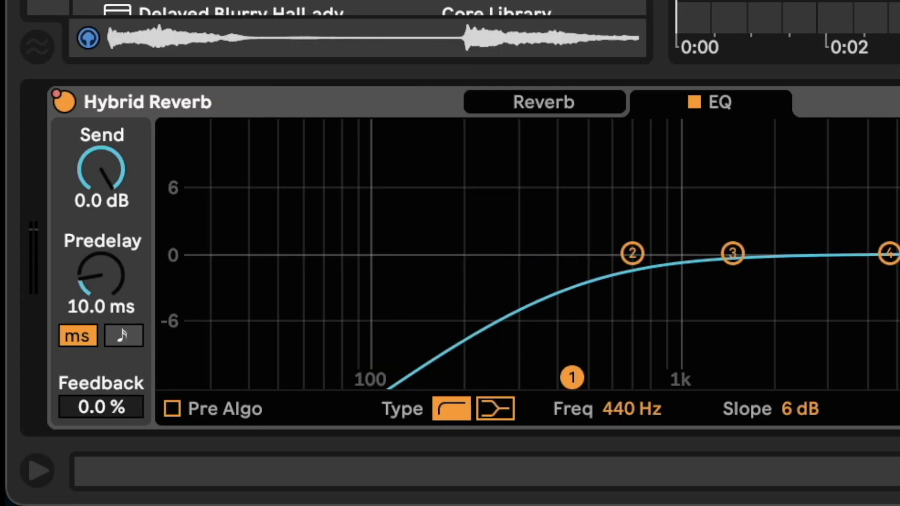
left_click_drag(571, 376, 625, 376)
key("space")
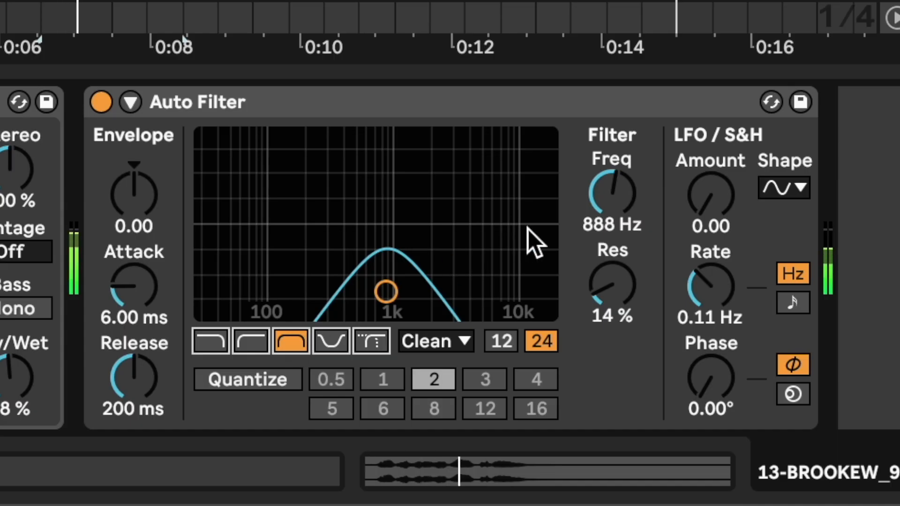
Set the vocal's band-pass Auto Filter to 1.67 kHz with a 12 dB slope and the OSR circuit
left_click_drag(386, 292, 465, 292)
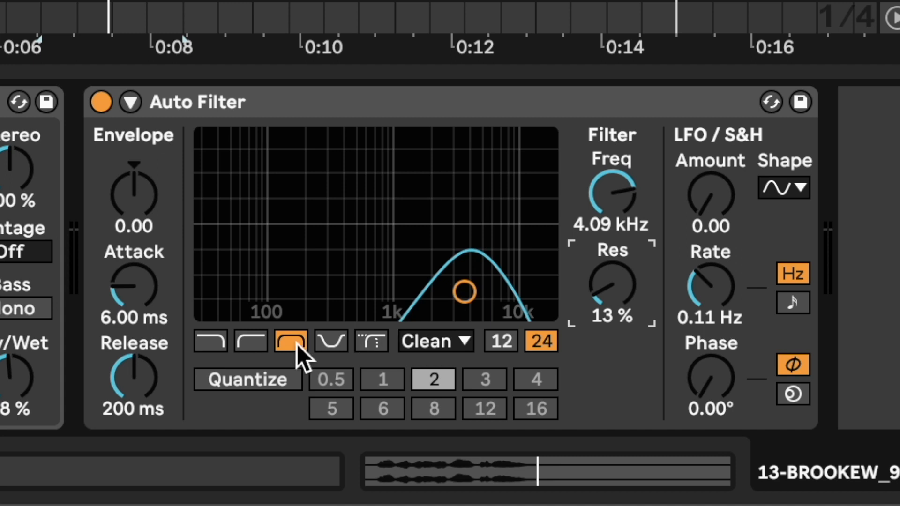
left_click(500, 340)
left_click(448, 342)
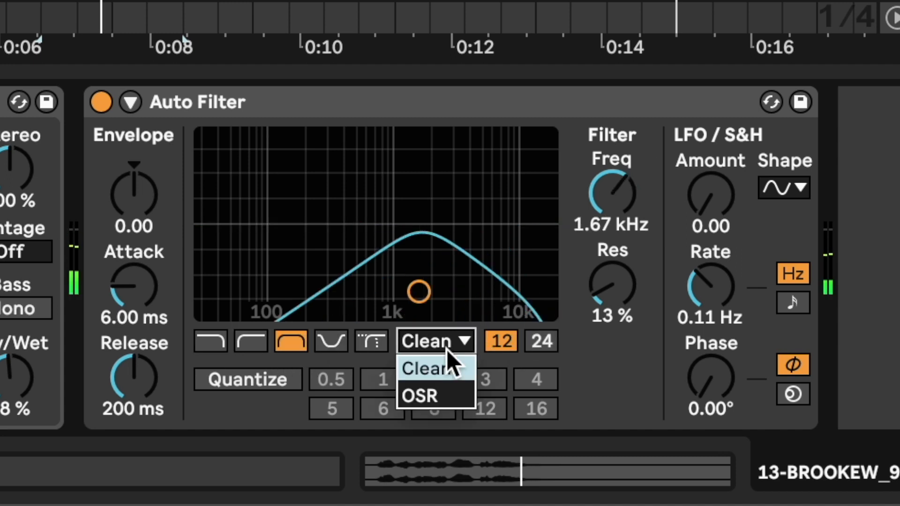
left_click(441, 382)
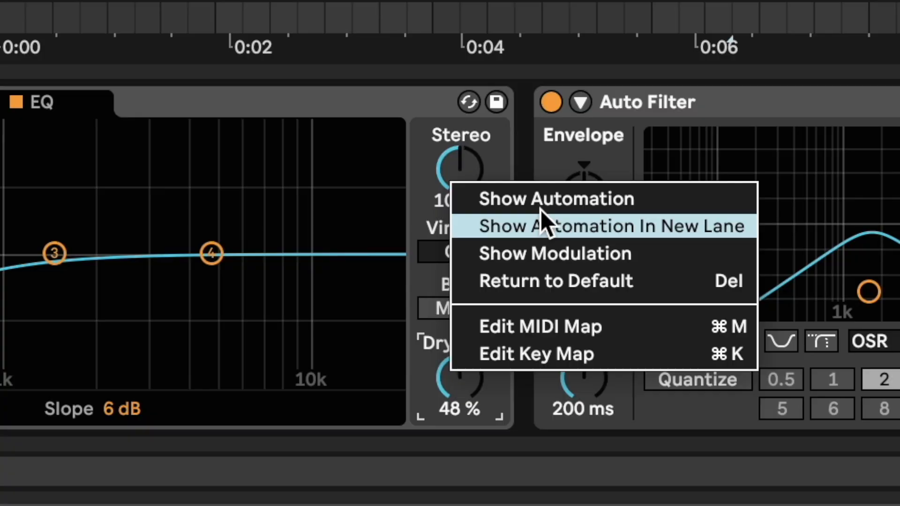
Show the automation of the vocal reverb's Dry/Wet and play back the vocal from just before its clip
left_click(541, 212)
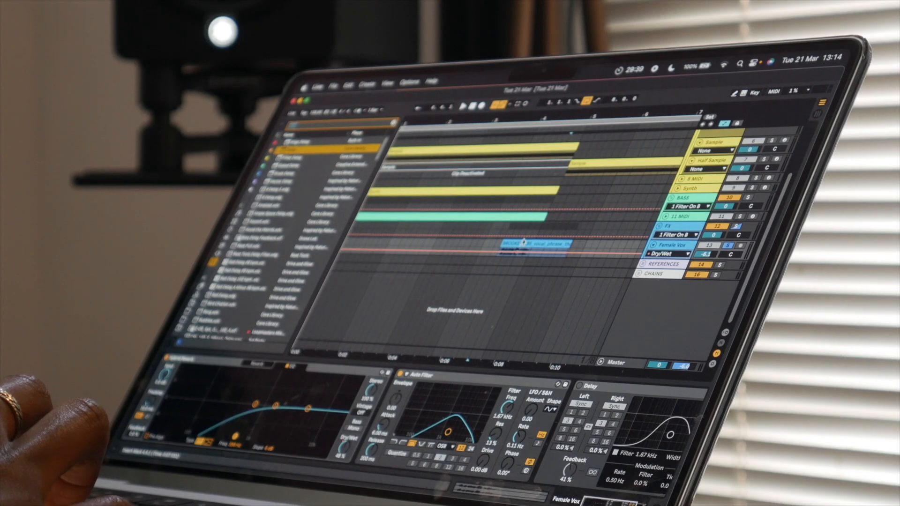
left_click(83, 207)
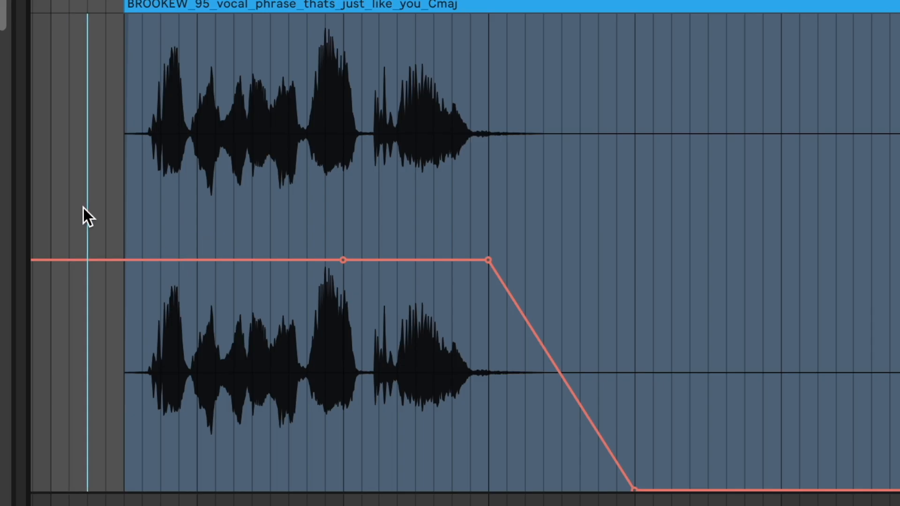
key("space")
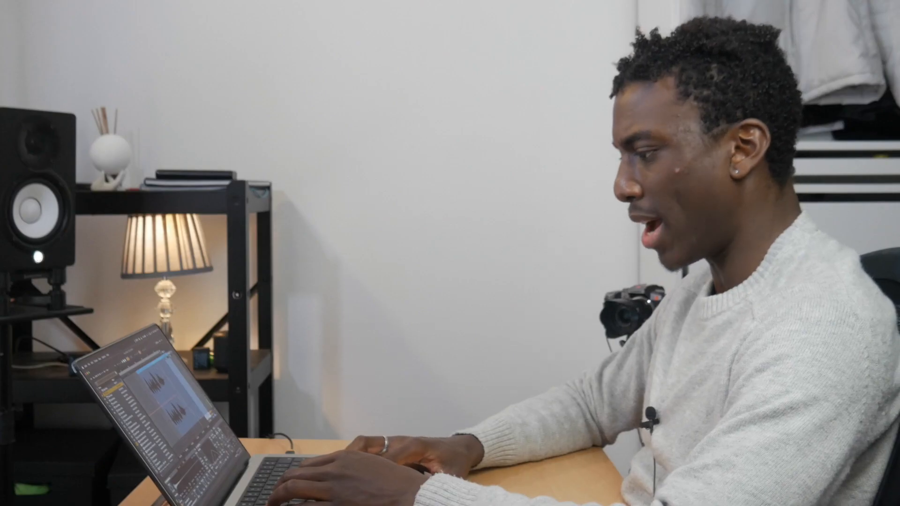
key("space")
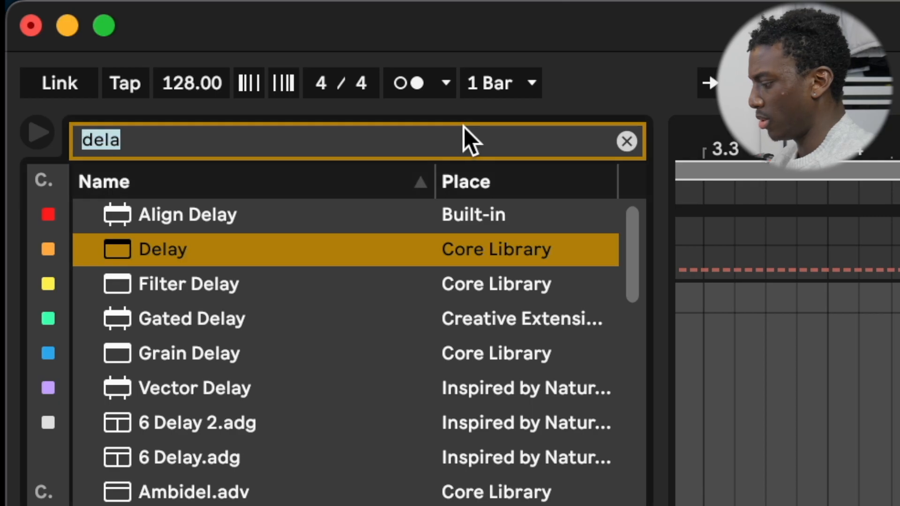
Add the OTT multiband compressor to the vocal chain and lower its Amount
type("ott")
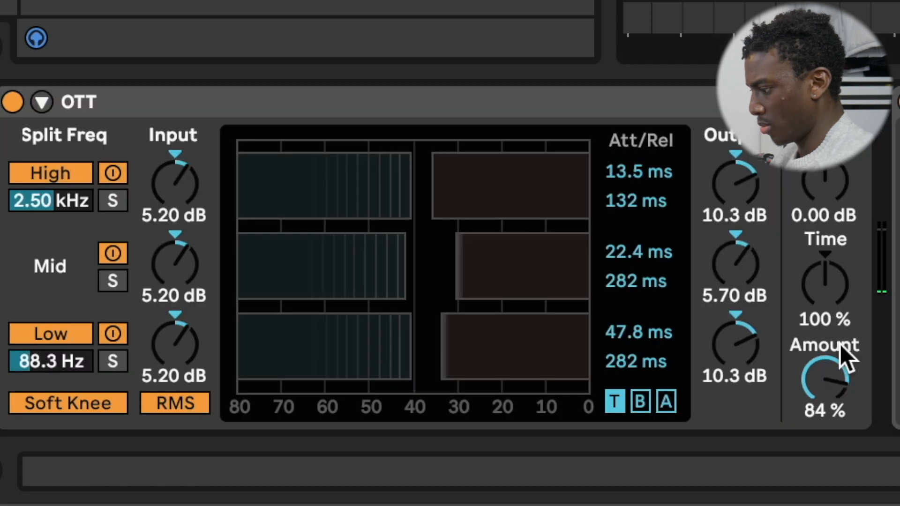
left_click_drag(839, 344, 851, 389)
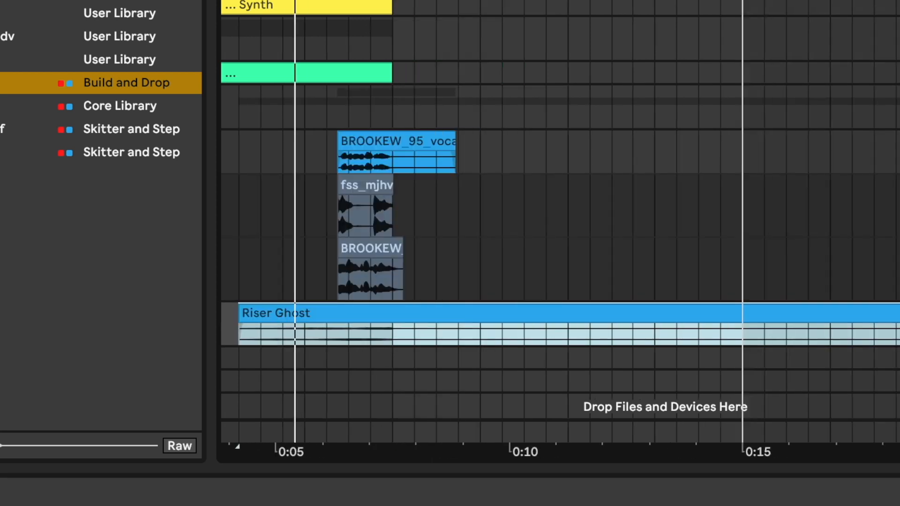
Examine the Riser Ghost clip up close and its place in the whole arrangement
key("z")
scroll(572, 308, "up", 4)
scroll(572, 307, "left", 1)
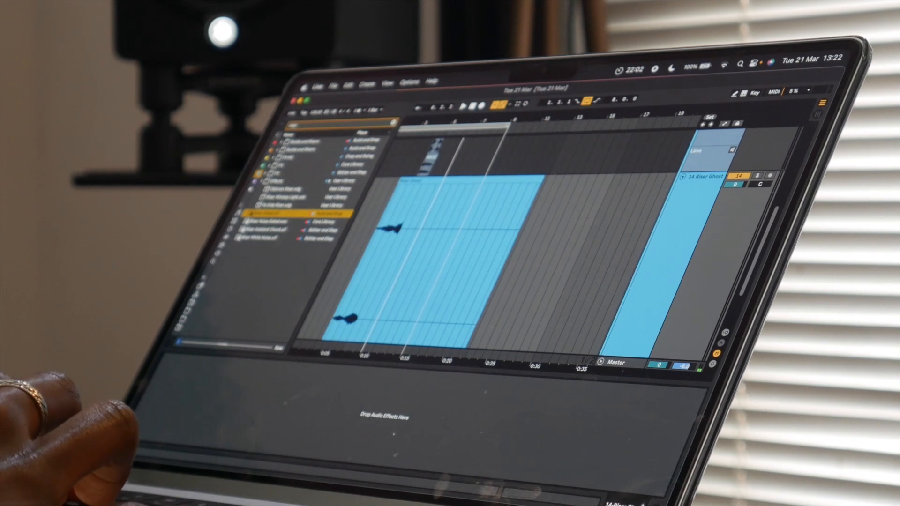
left_click(644, 346)
key("x")
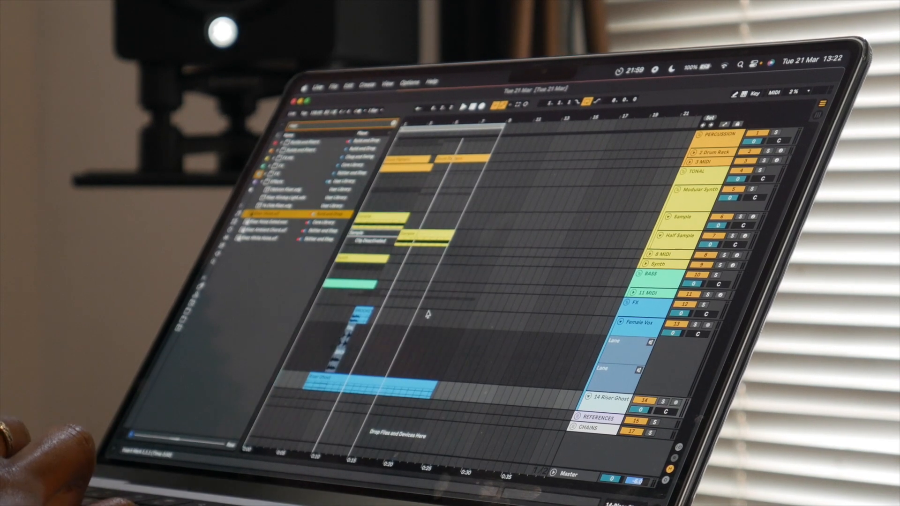
scroll(428, 315, "down", 5)
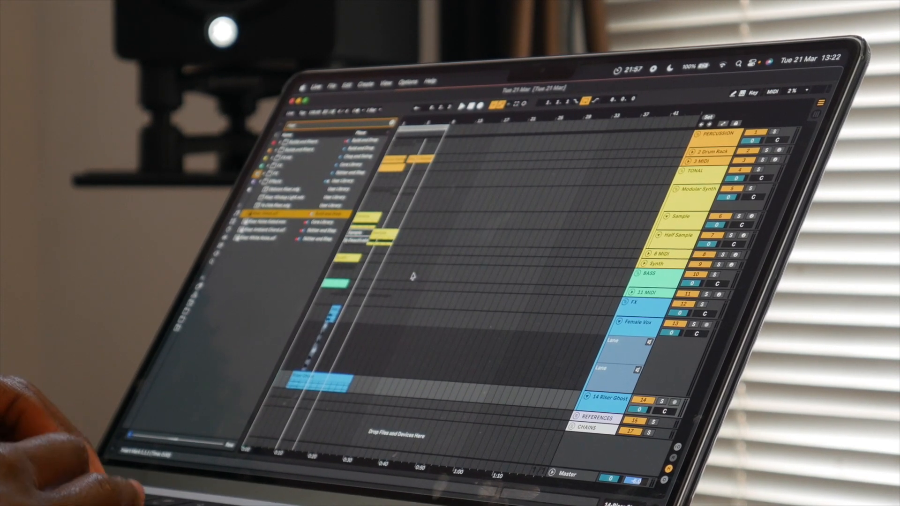
scroll(413, 277, "up", 8)
scroll(413, 276, "left", 5)
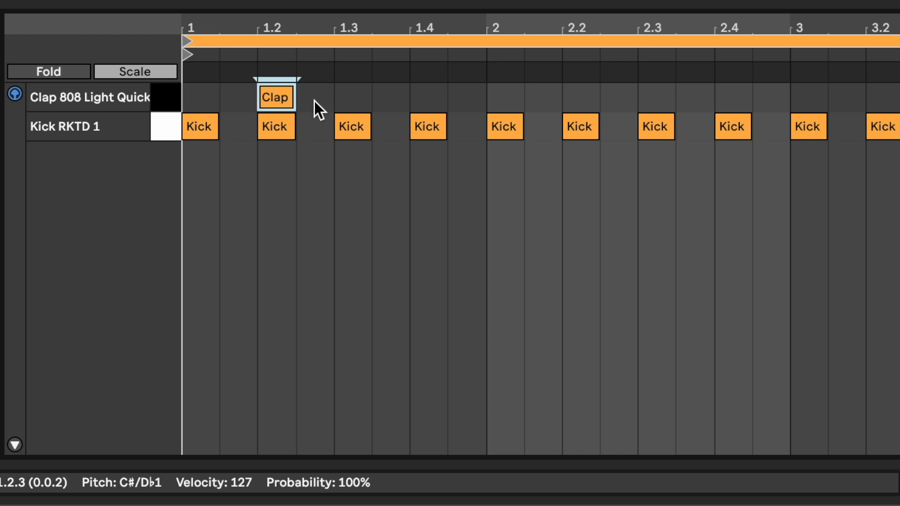
Duplicate the 808 clap along the drum clip and apply the House Subtle Swung 16ths groove to it
key("ctrl+d")
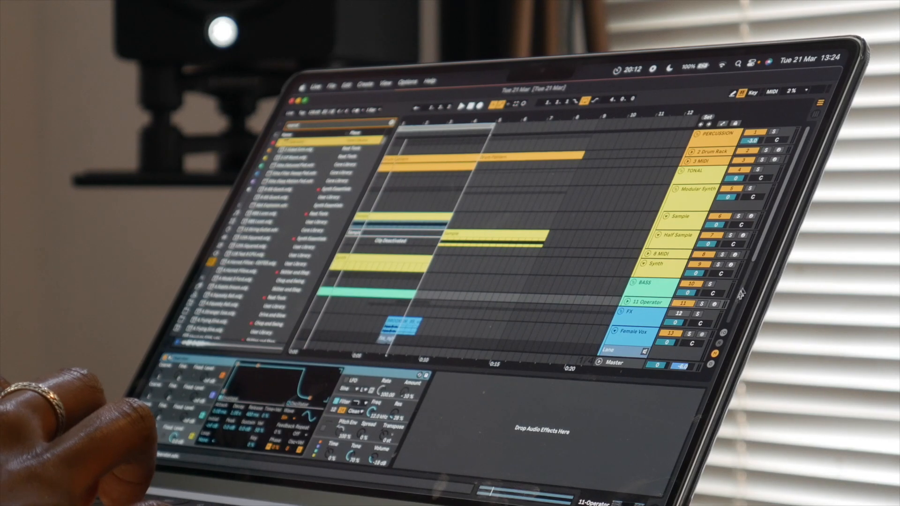
left_click(714, 304)
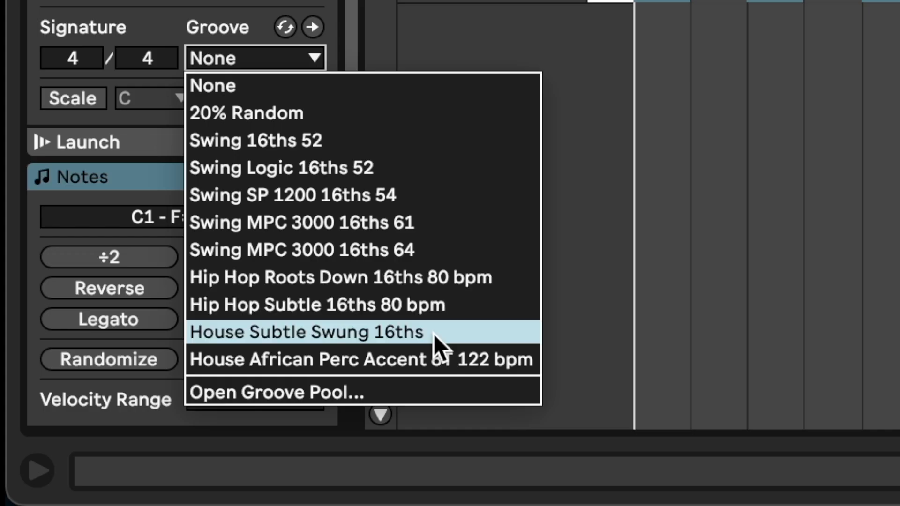
left_click(434, 334)
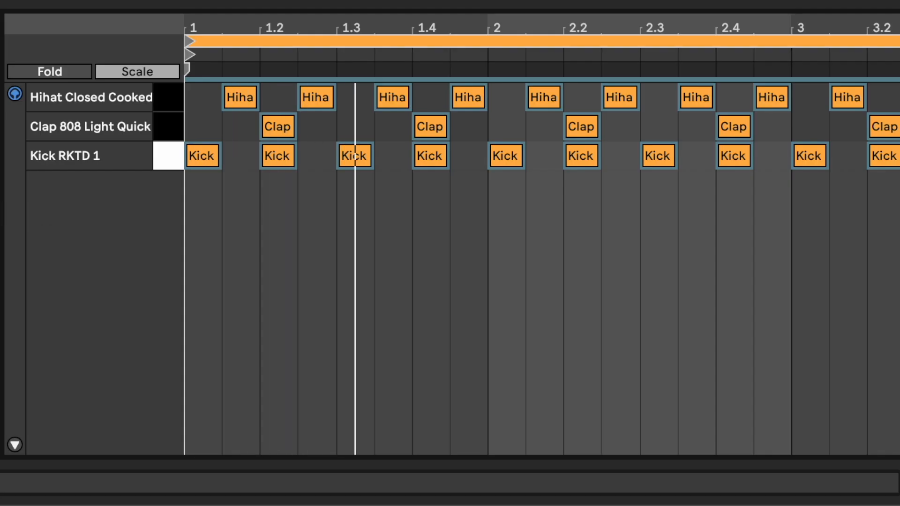
left_click(0, 193)
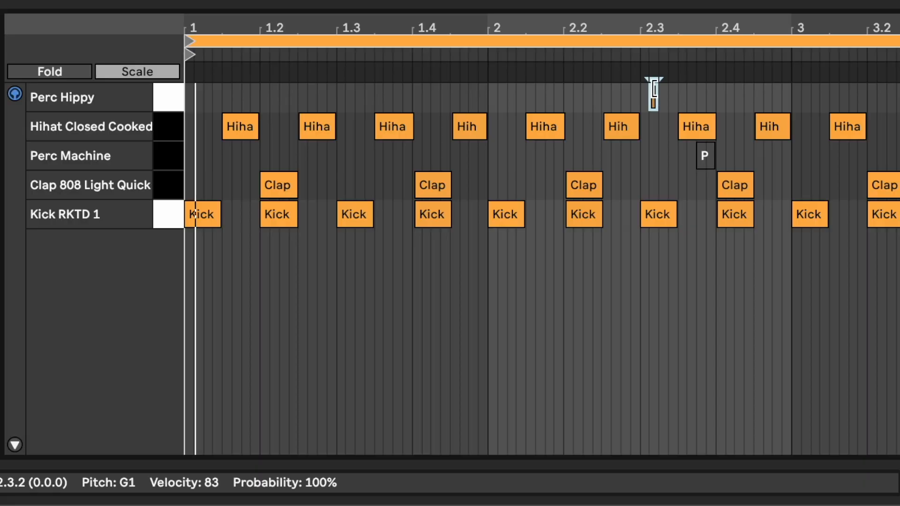
Move the Perc Hippy note to just before 2.4 and add another halfway through beat 2.4
key("Right")
key("Right")
key("Right")
key("Right")
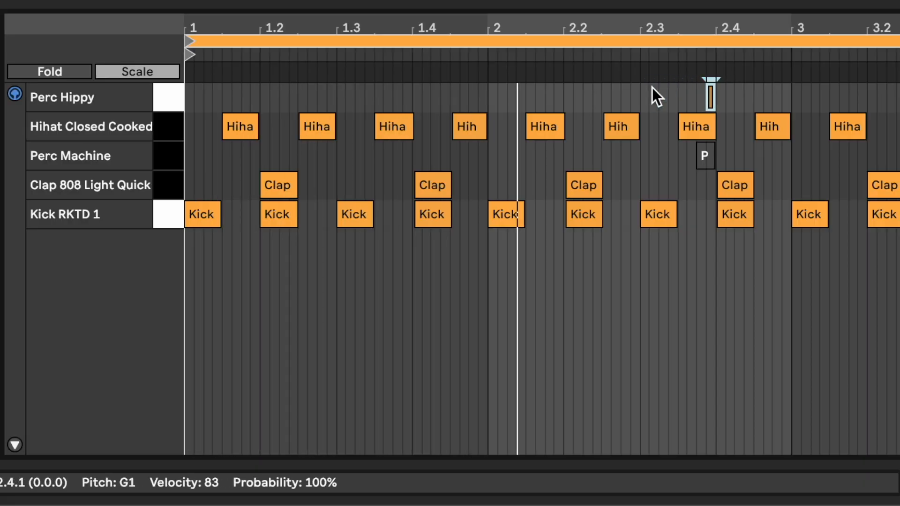
key("Left")
double_click(763, 96)
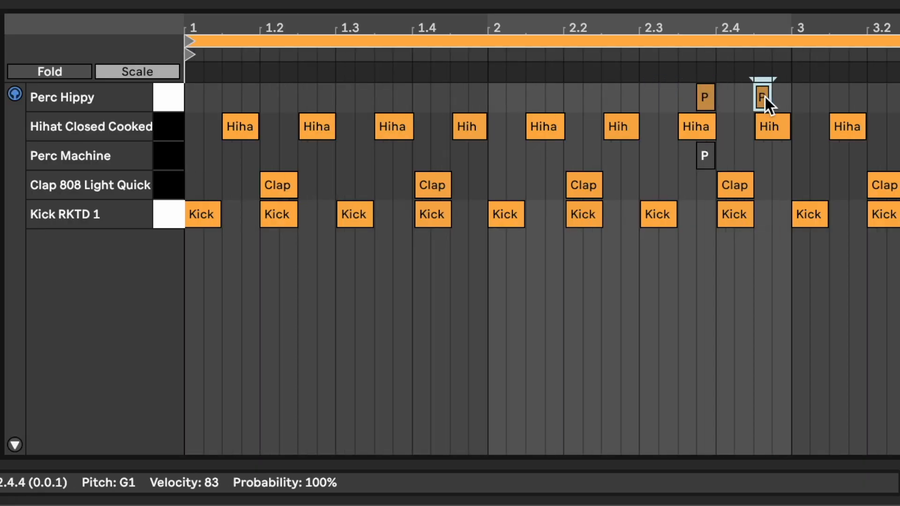
left_click(632, 98)
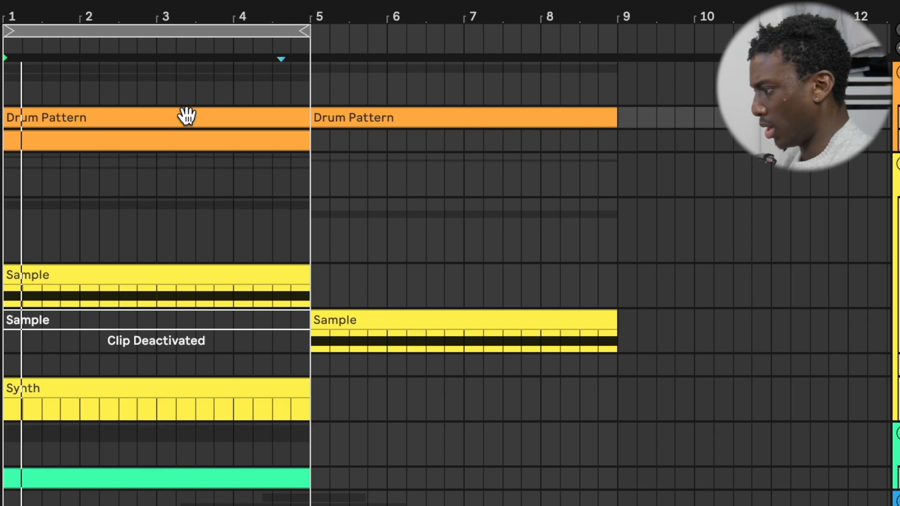
Copy the Drum Pattern clip to bar 5 and delete its four-on-the-floor kick notes
left_click_drag(185, 115, 494, 136)
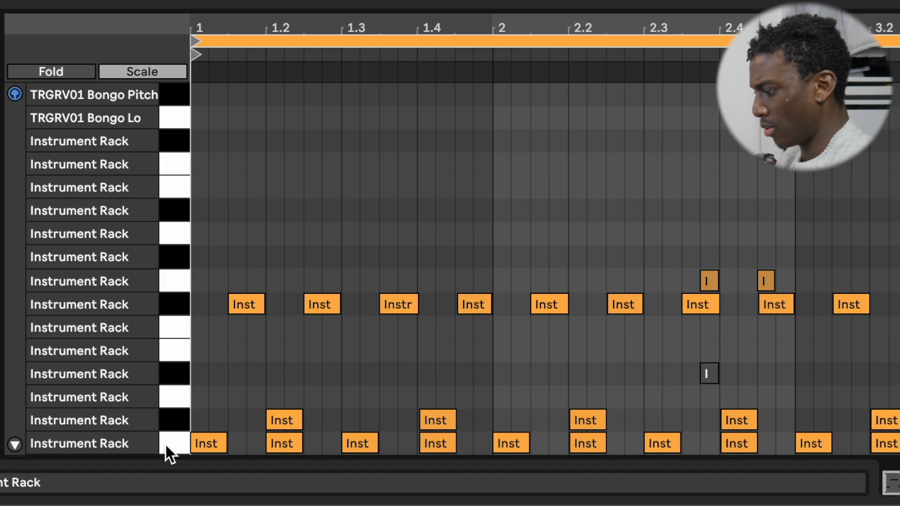
left_click(167, 443)
key("Delete")
left_click(271, 167)
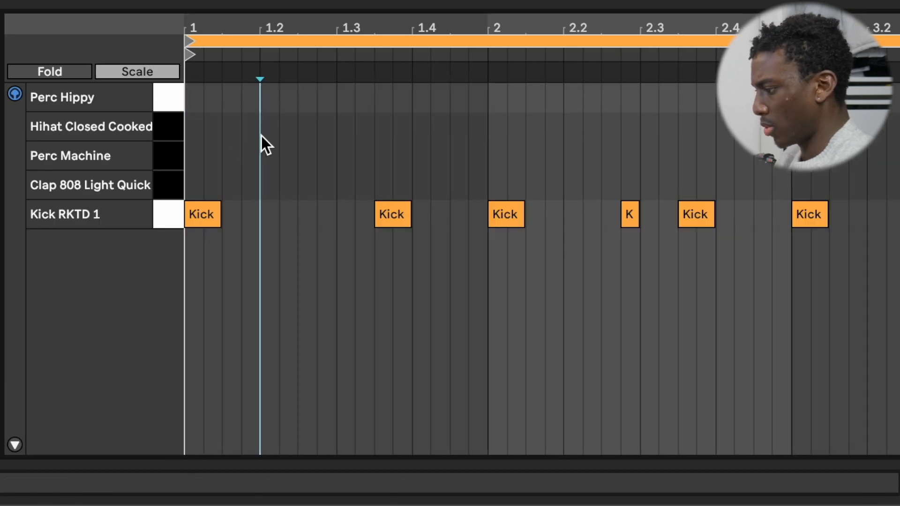
Paste the copied notes at the start of the broken-kick drum clip and play the pattern
left_click(200, 116)
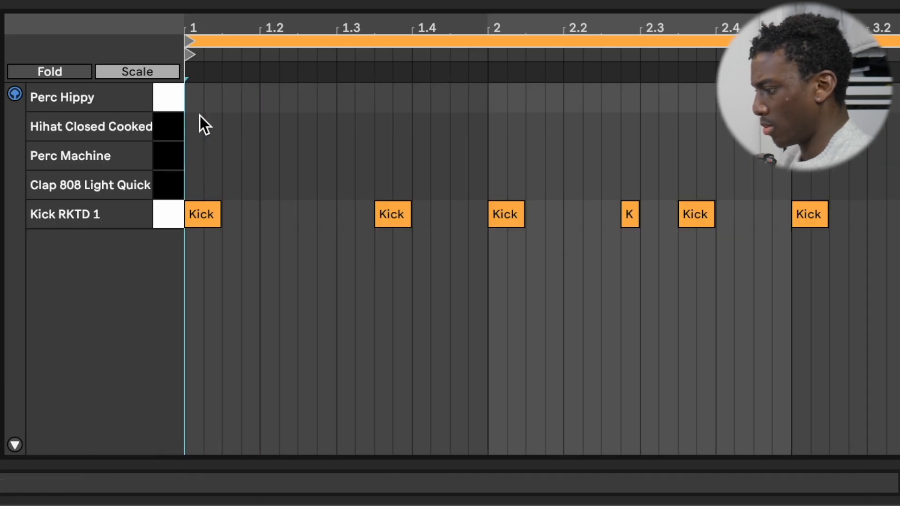
key("super+v")
key("space")
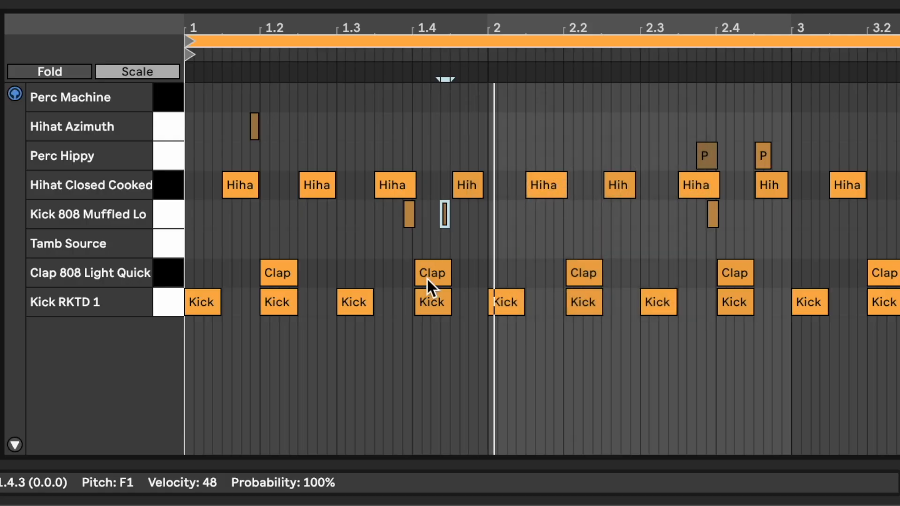
Lower the velocity of all kick notes, nudge the first Hihat Azimuth note to just before 1.1.3, and play it back
left_click(164, 303)
left_click_drag(202, 302, 202, 357)
key("Right")
key("Right")
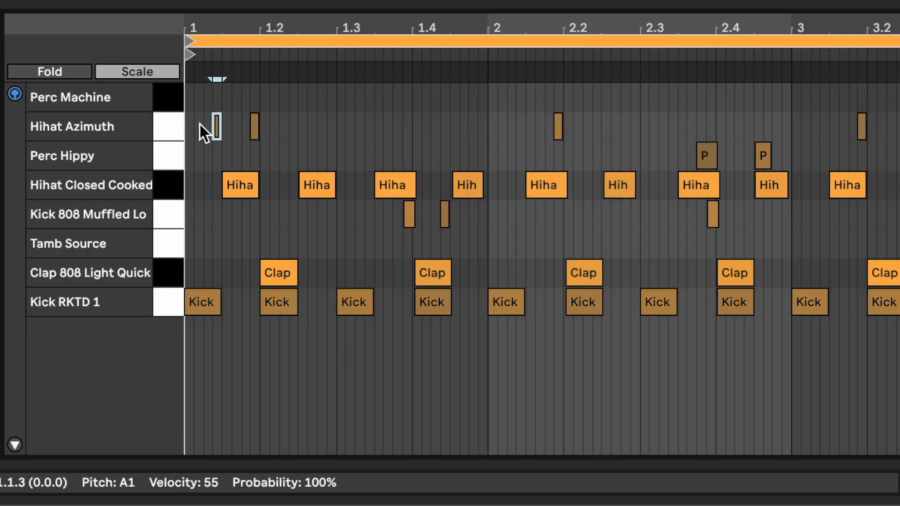
key("space")
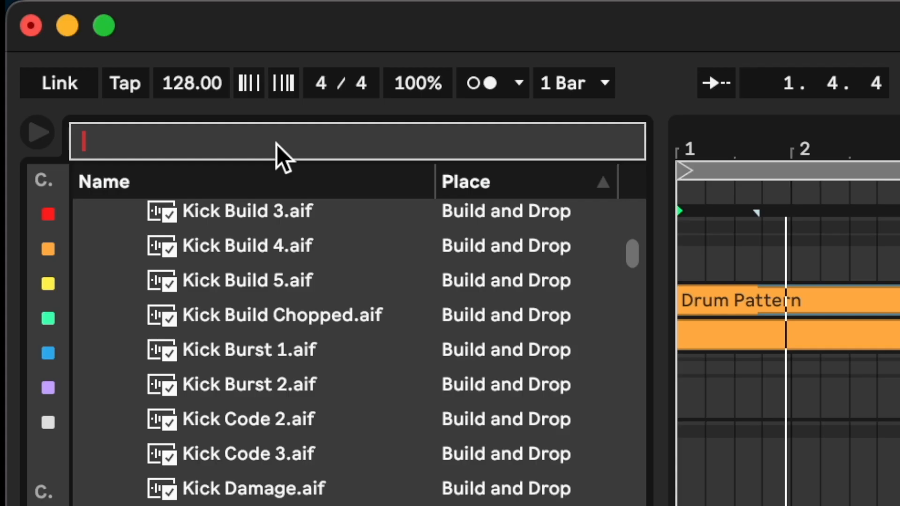
Search the browser for house kicks and unmute the Kick Acid House RK pad in the Drum Rack
type("ho")
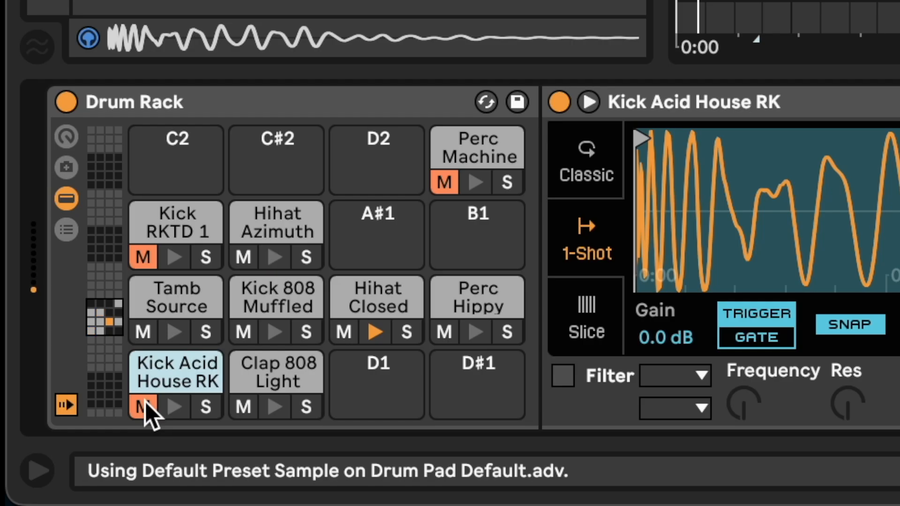
left_click(143, 406)
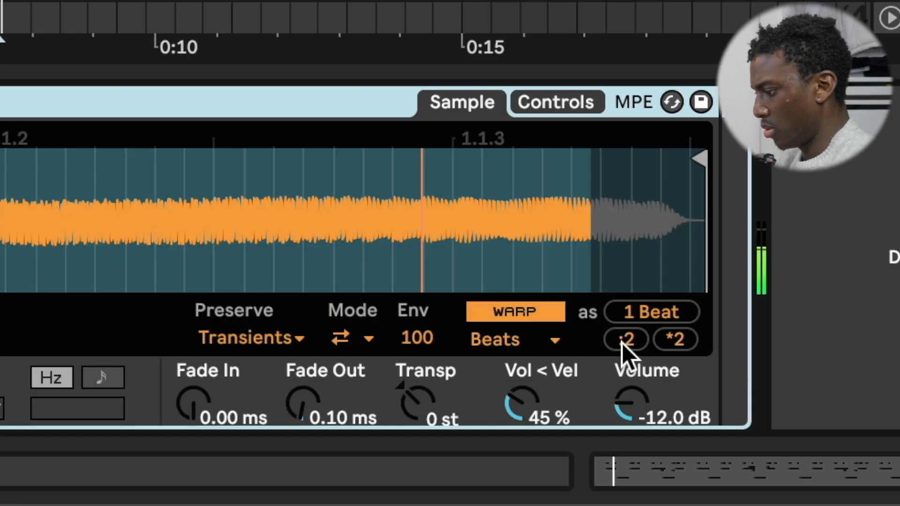
Set the warped drum sample's Fade Out to 4.00 ms and its transposition to -3 st
left_click(623, 342)
left_click_drag(320, 407, 318, 404)
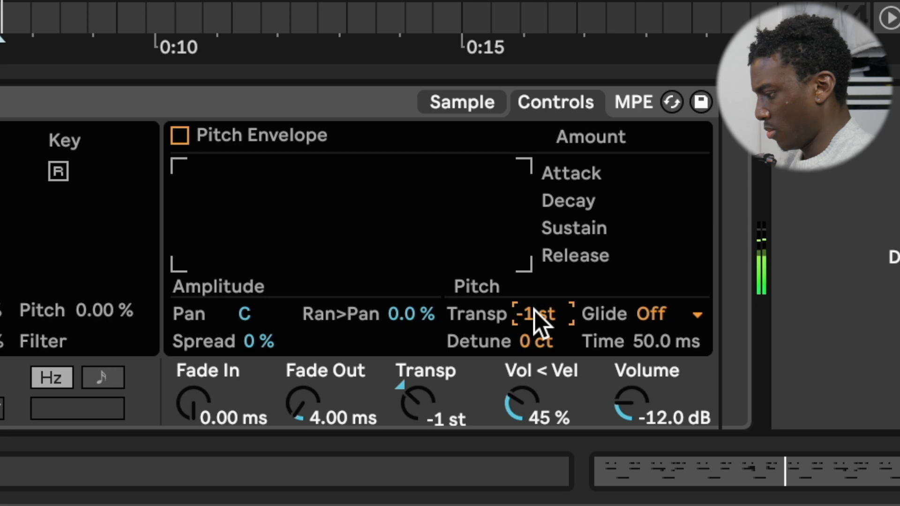
left_click_drag(534, 311, 533, 310)
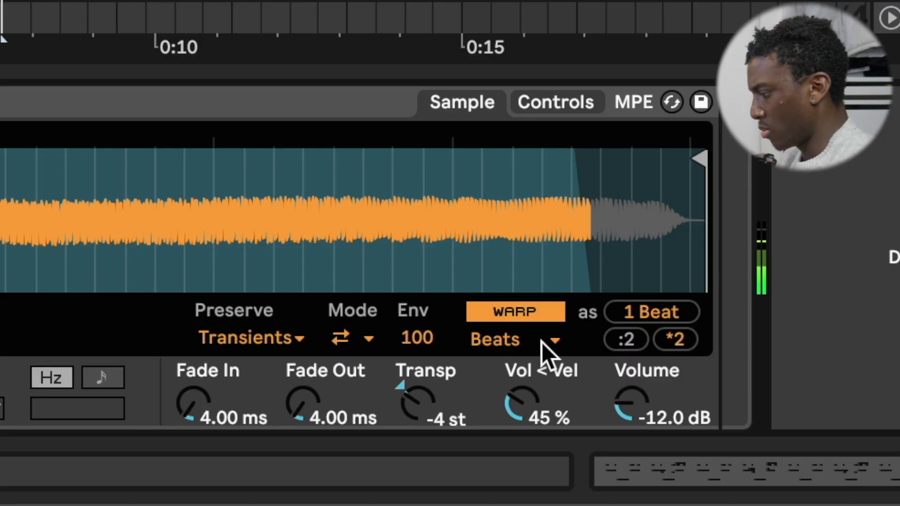
left_click_drag(435, 382, 435, 381)
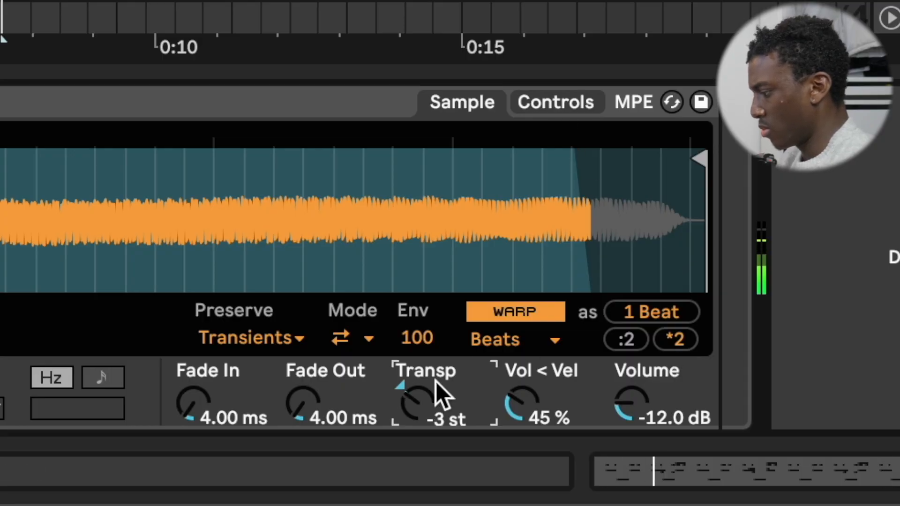
key("Up")
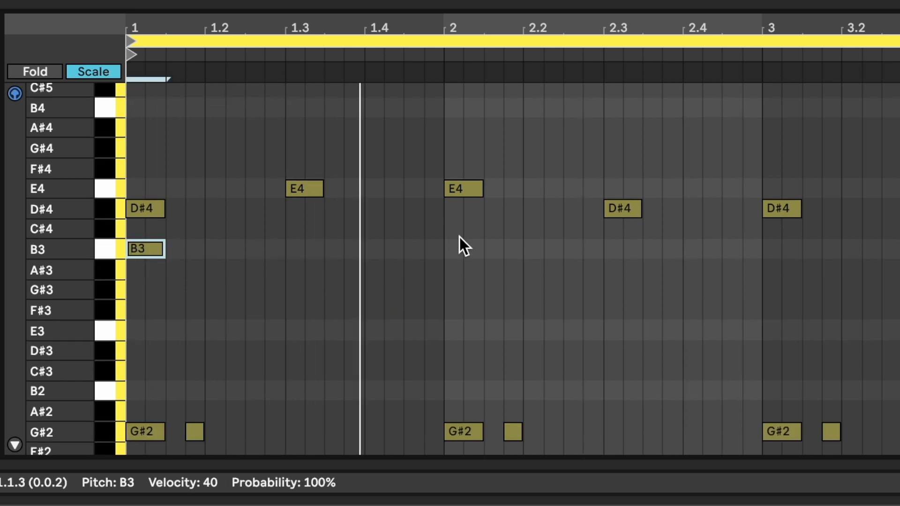
Try an F#4 note above the E4 at 1.3 in the synth clip
left_click(455, 244)
left_click(291, 163)
double_click(291, 162)
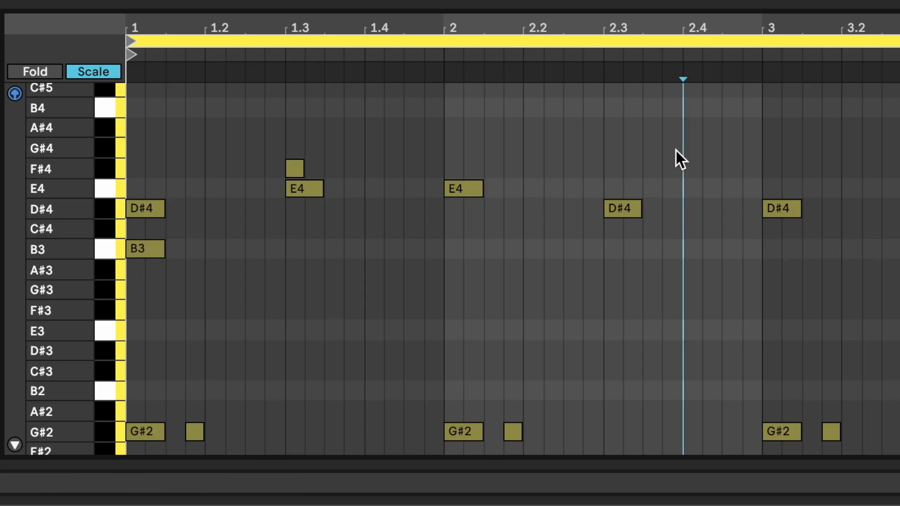
left_click(293, 168)
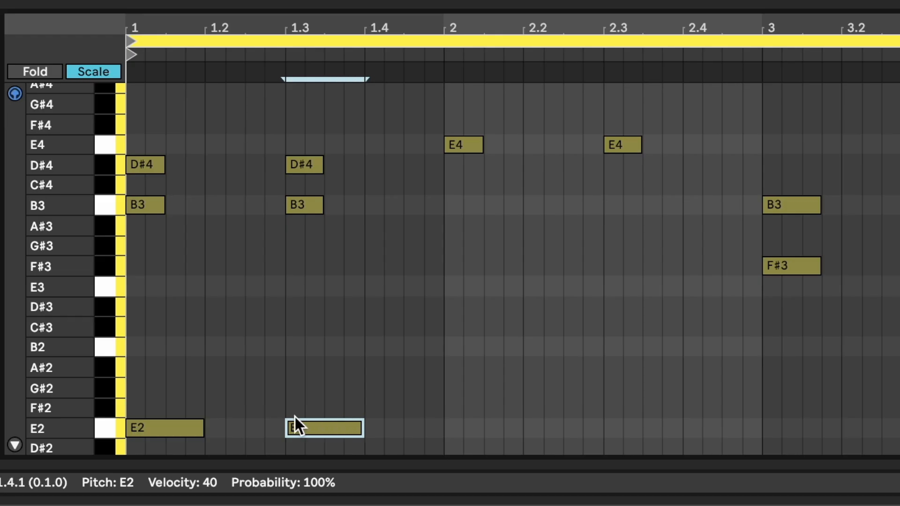
Add a C#2 note at bar 2 of the synth clip and lengthen it to one beat during playback
key("space")
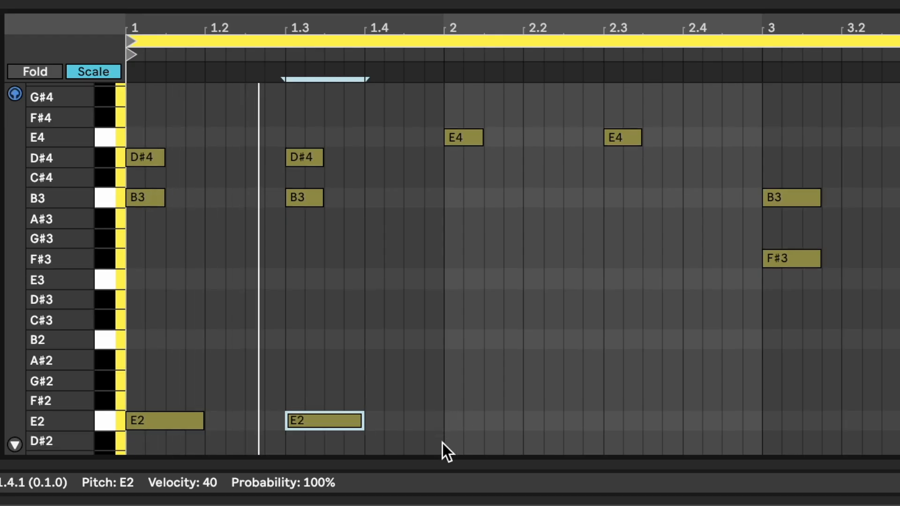
scroll(443, 443, "down", 3)
double_click(450, 354)
key("shift+Right")
key("shift+Right")
key("shift+Right")
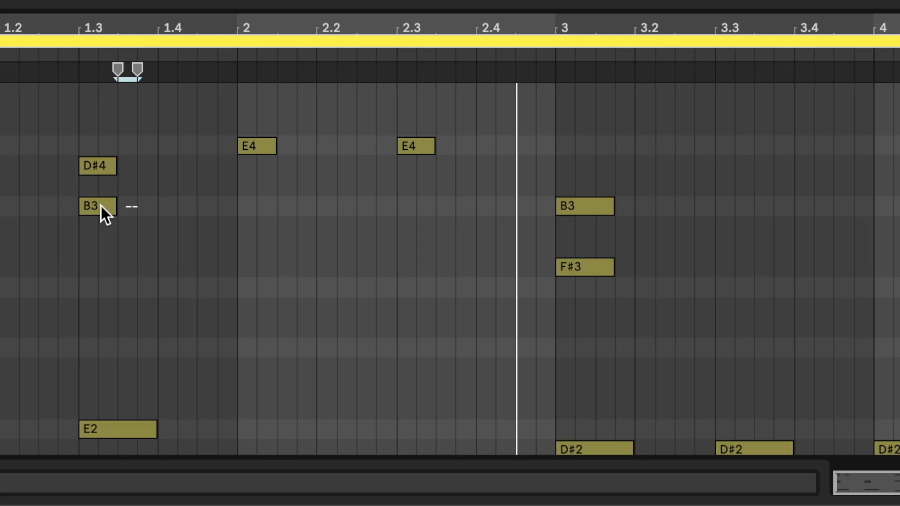
Paste a copy of the C#3 note at 2.3 in the synth clip
left_click(100, 209)
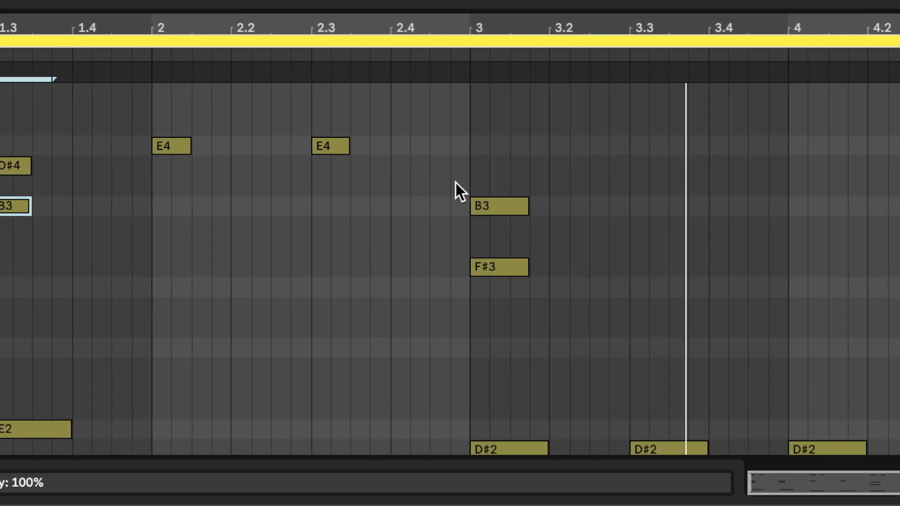
scroll(478, 221, "down", 2)
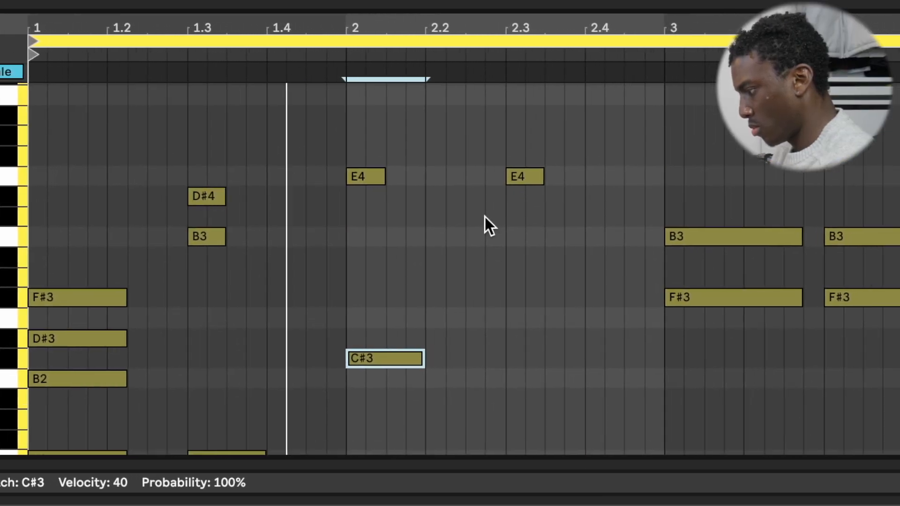
scroll(487, 220, "down", 2)
left_click(522, 303)
key("ctrl+v")
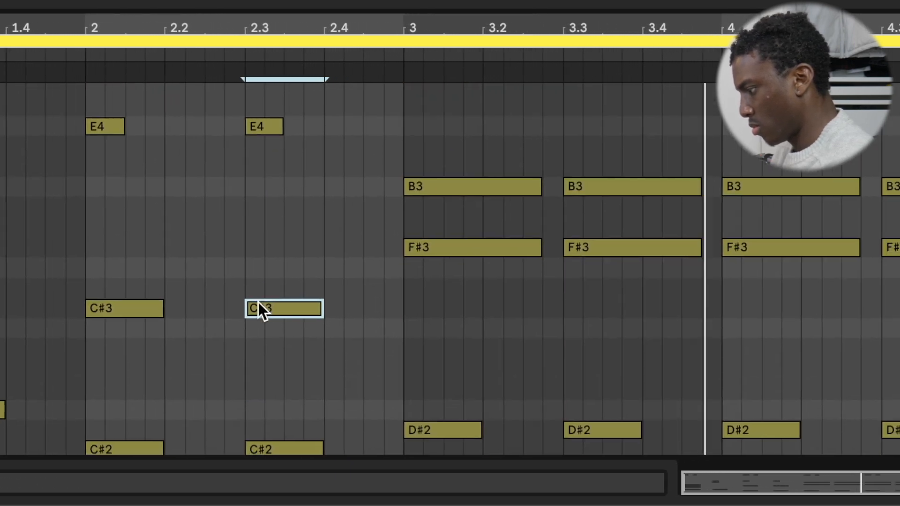
key("Escape")
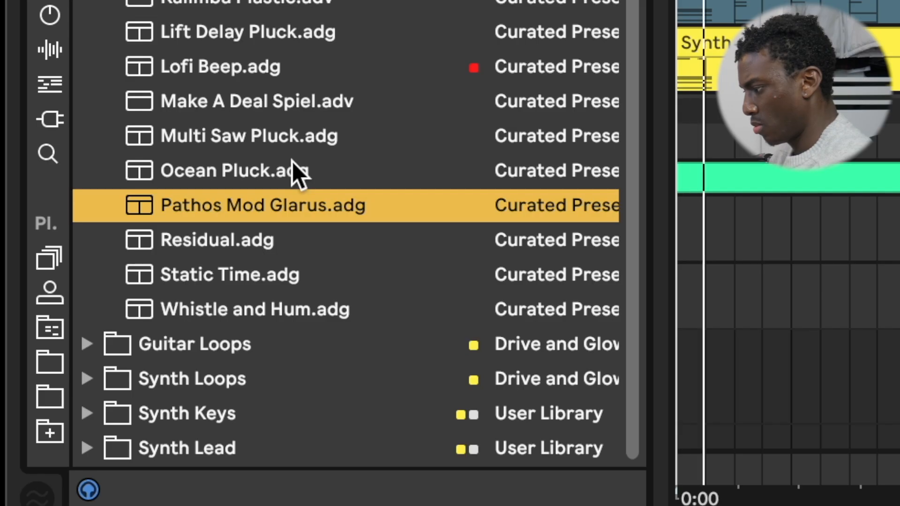
Audition the Ocean Pluck and Multi Saw Pluck presets for the synth chords
left_click(290, 165)
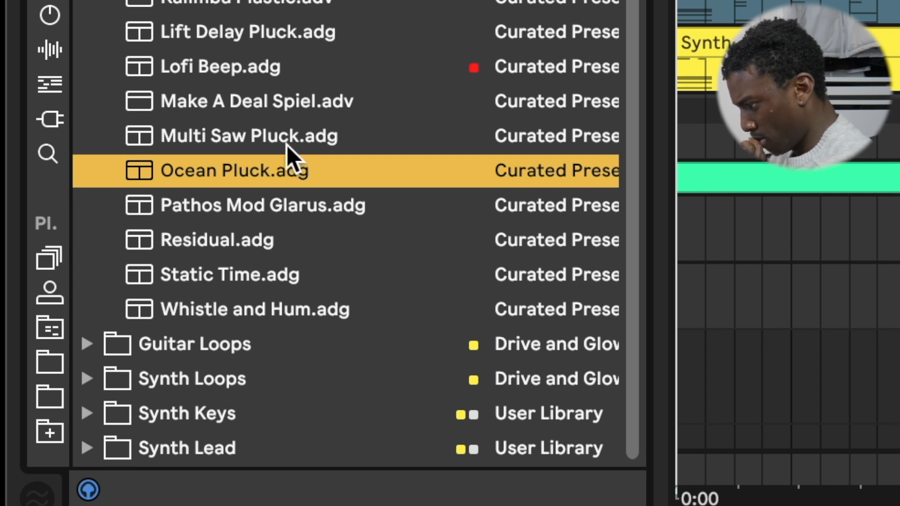
left_click(286, 141)
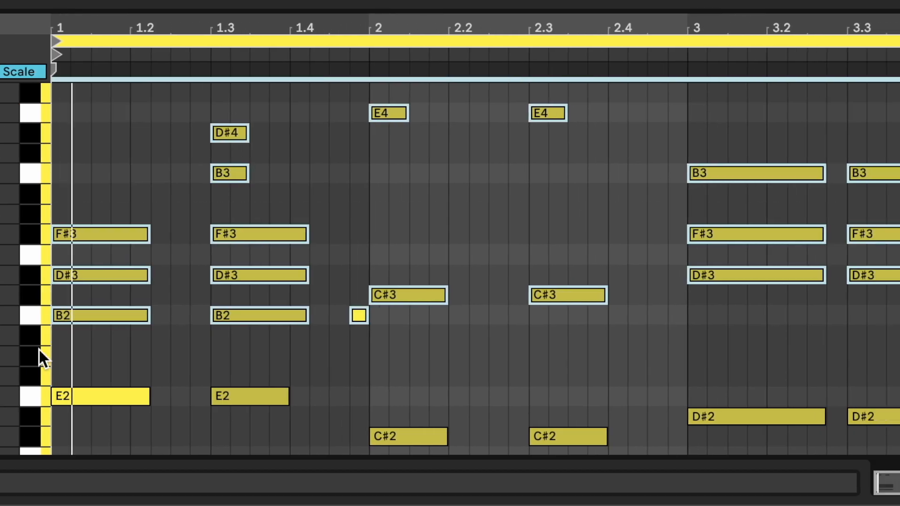
Delete the upper chord notes from the duplicated synth clip and transpose the remaining root notes down one octave
key("Delete")
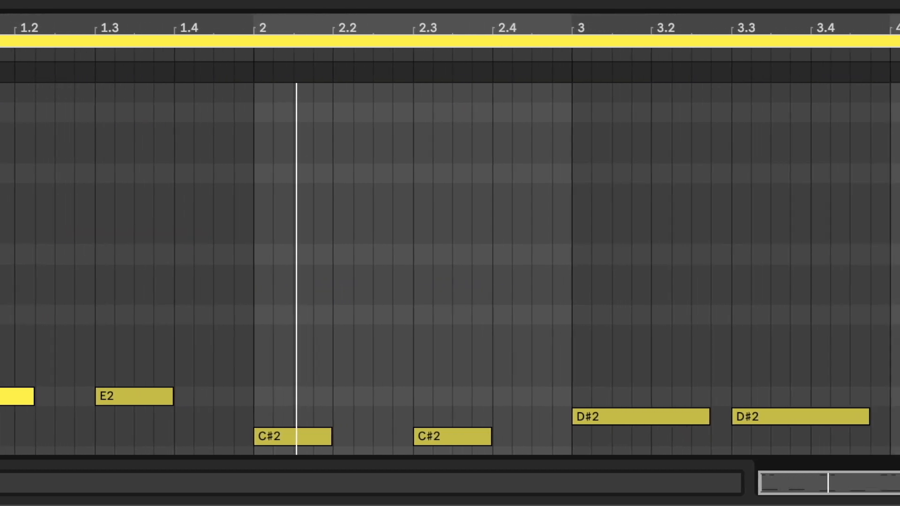
key("ctrl+a")
key("shift+Down")
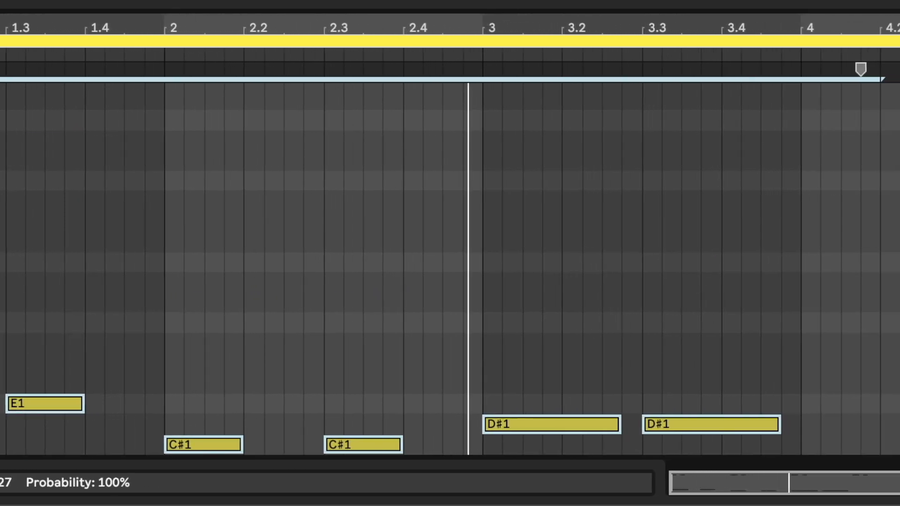
Duplicate the two D#1 bass notes of bar 3 into bar 4
scroll(802, 283, "down", 5)
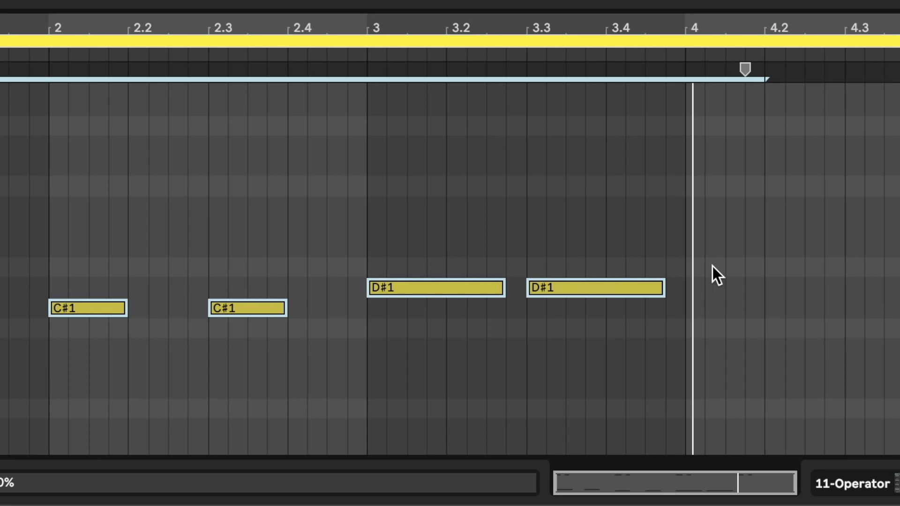
left_click_drag(643, 223, 366, 388)
key("ctrl+d")
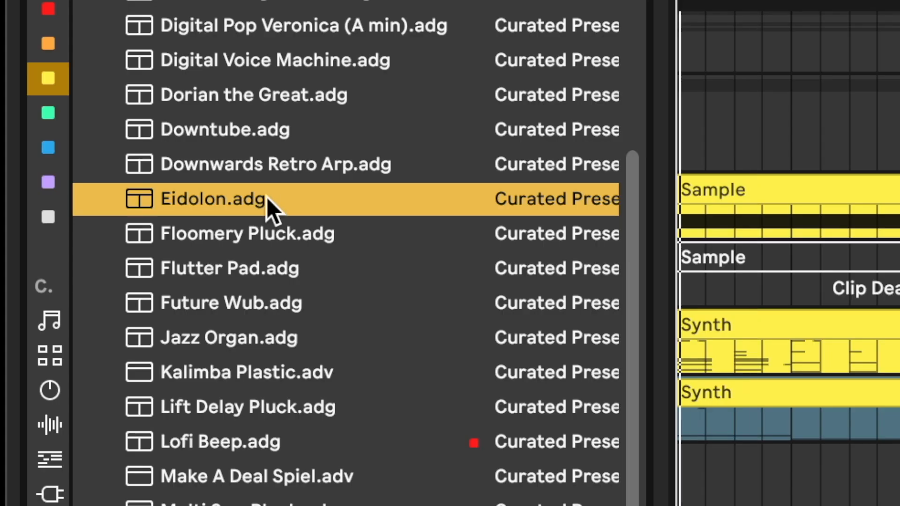
Audition the Downwards Retro Arp and Downtube presets for the low synth part and browse further up the list
left_click(277, 170)
left_click(257, 133)
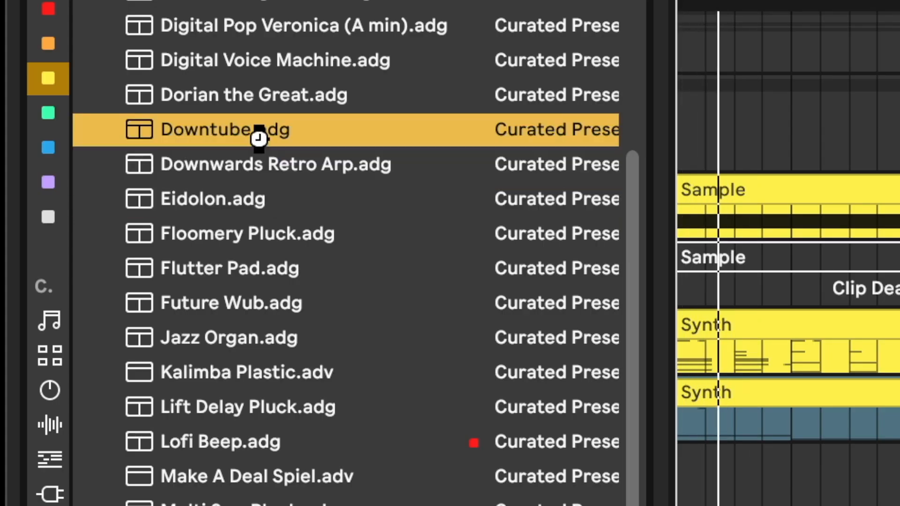
scroll(260, 137, "up", 2)
scroll(260, 136, "up", 1)
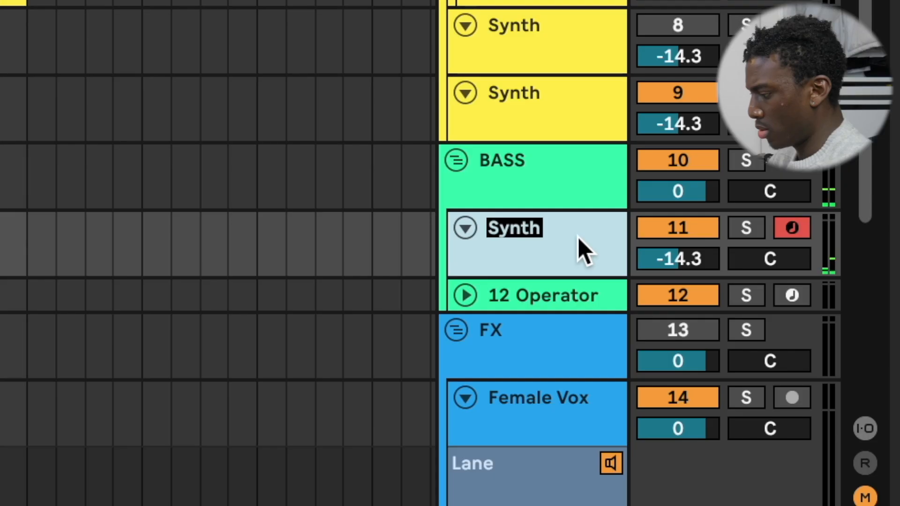
Rename the Synth track in the BASS group as Bass
type("Bsas")
key("BackSpace")
key("BackSpace")
key("BackSpace")
type("a")
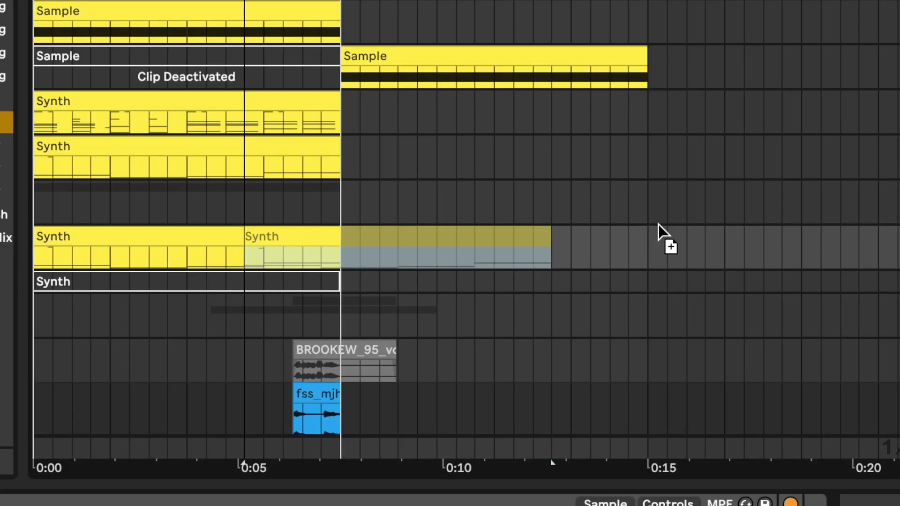
Duplicate the bass track's Synth clip directly after the original and delete the stray short high note from the copy
left_click_drag(658, 224, 637, 226)
key("space")
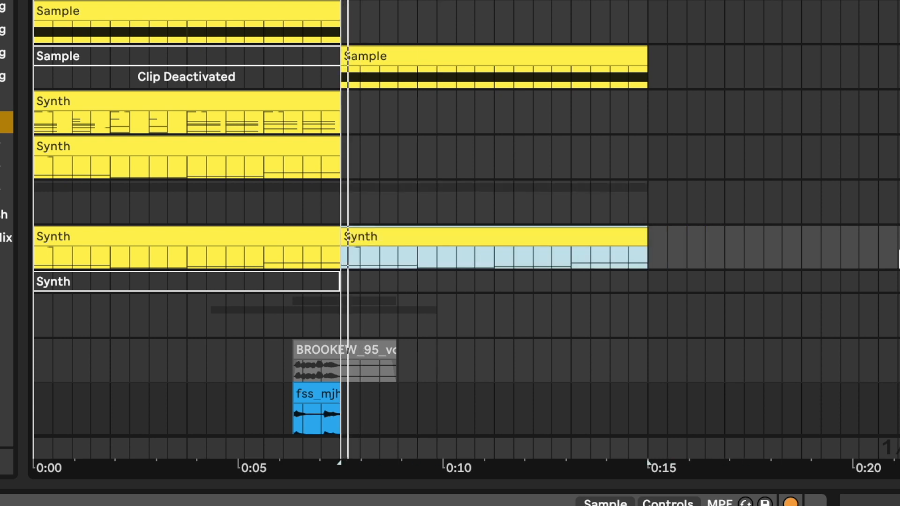
double_click(625, 257)
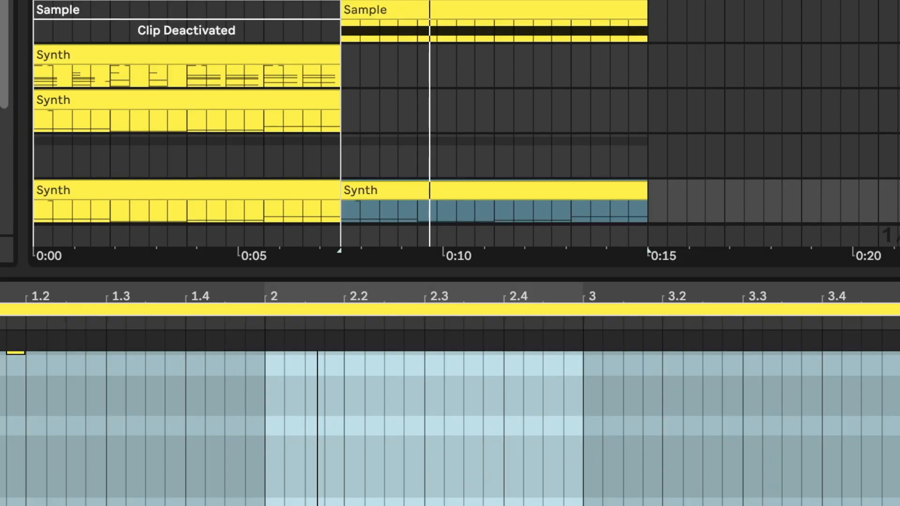
scroll(157, 146, "up", 3)
left_click(202, 138)
key("Delete")
key("shift+Tab")
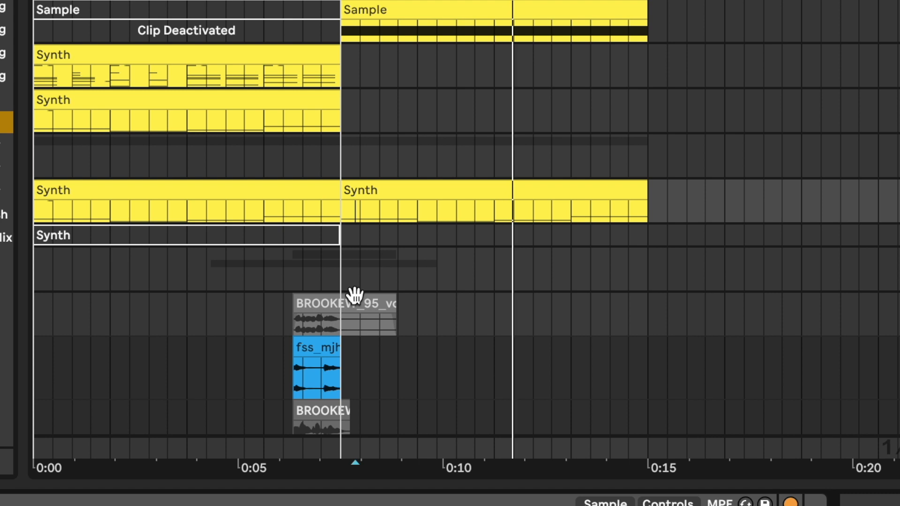
Select both Synth clips on the bass track and recolour them green to match the track
left_click(361, 188)
left_click(309, 188, "shift")
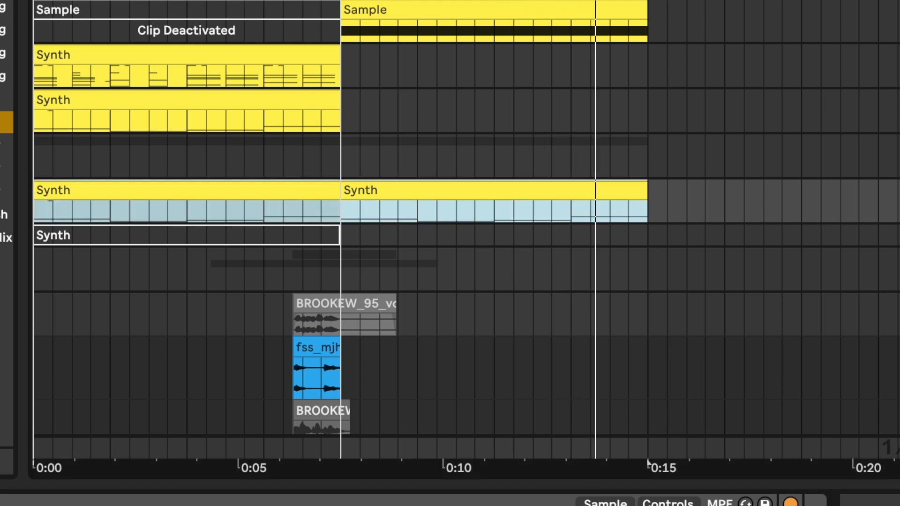
left_click(896, 156)
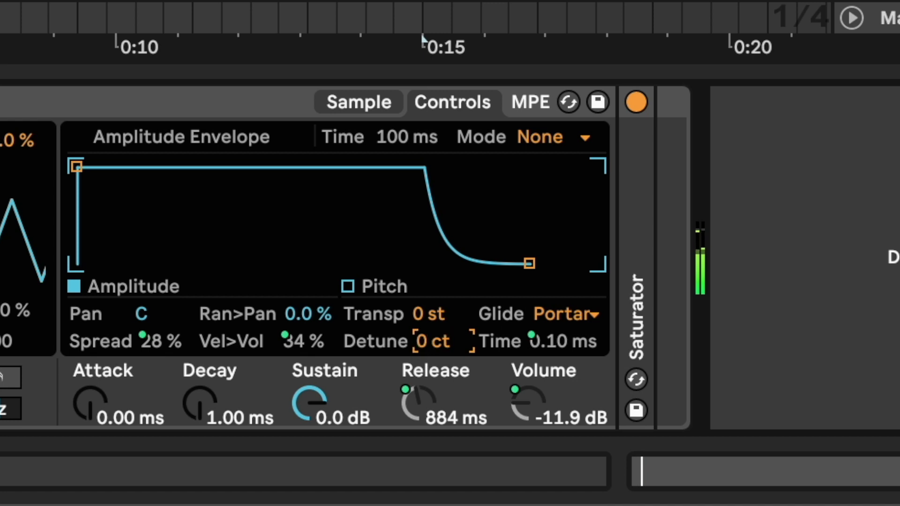
Raise the bass sampler's tuning slightly and set the bass EQ Eight's band 8 high-cut to about 861 Hz with a Q of 0.53
left_click(414, 322)
key("Up")
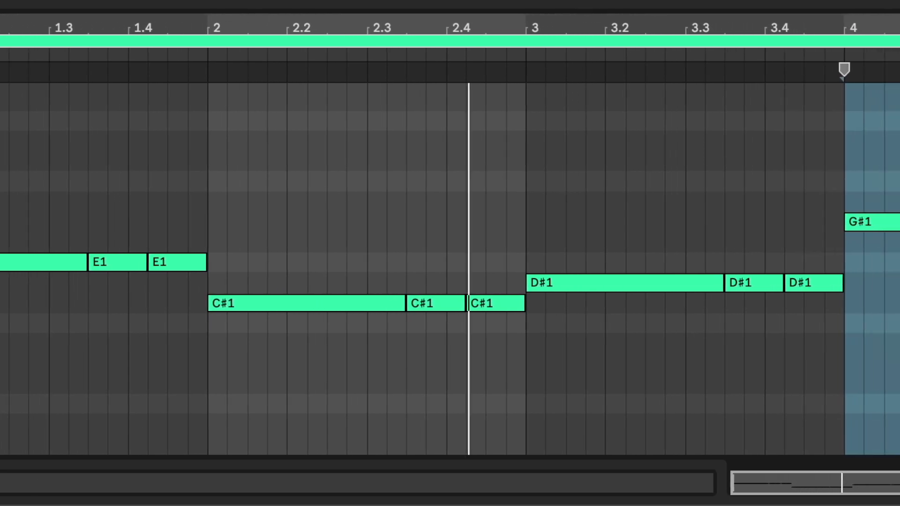
left_click(373, 162)
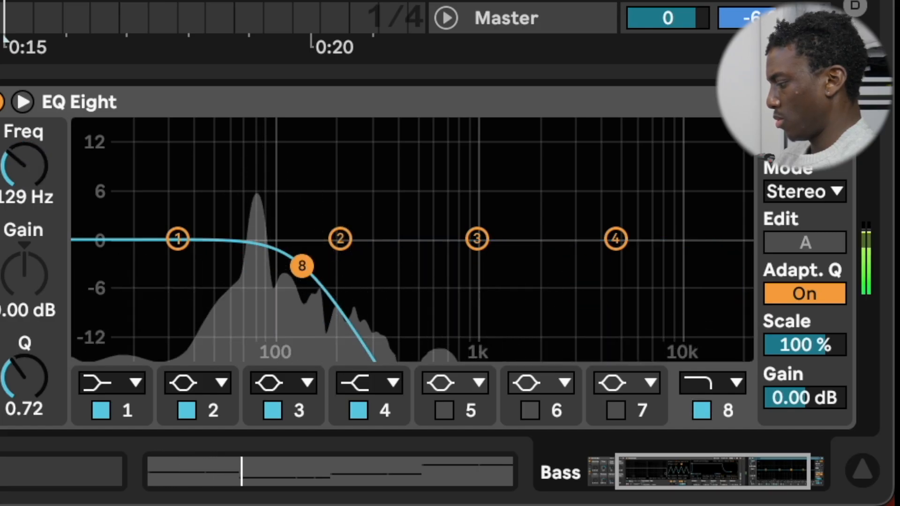
left_click_drag(437, 275, 486, 278)
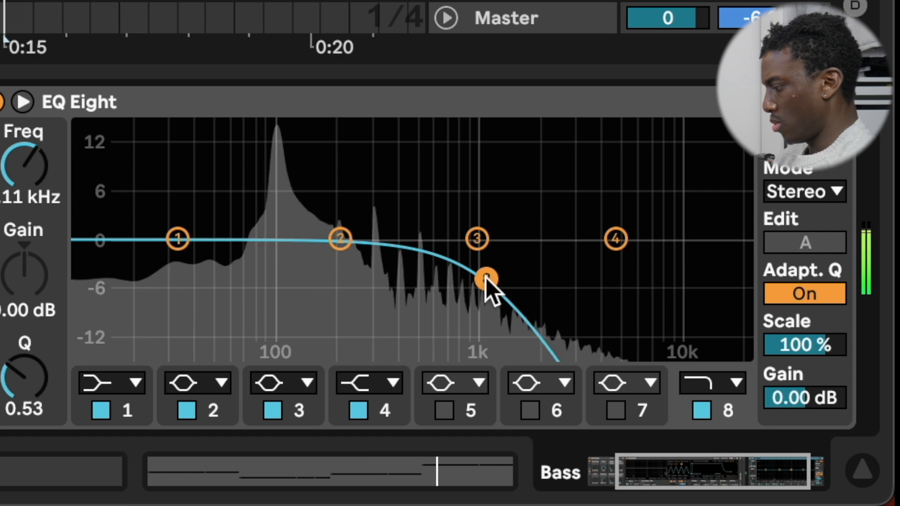
scroll(469, 279, "right", 5)
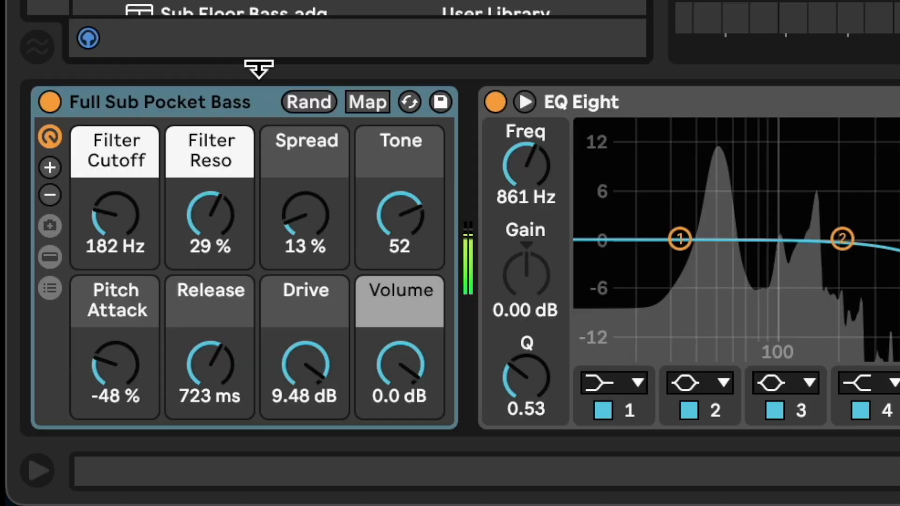
Shorten the bass rack's release to 2.18 ms, set the Operator envelope's sustain to -inf dB and adjust its decay
left_click_drag(193, 352, 193, 411)
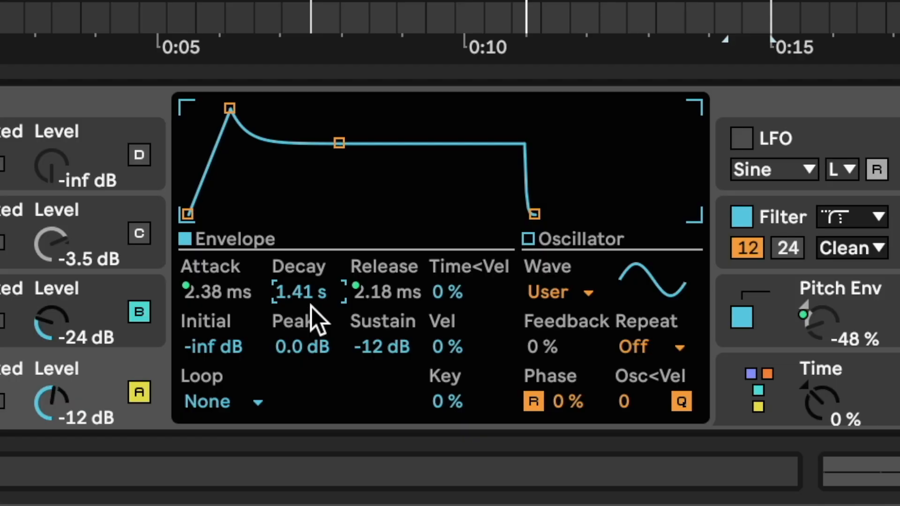
left_click_drag(388, 347, 387, 412)
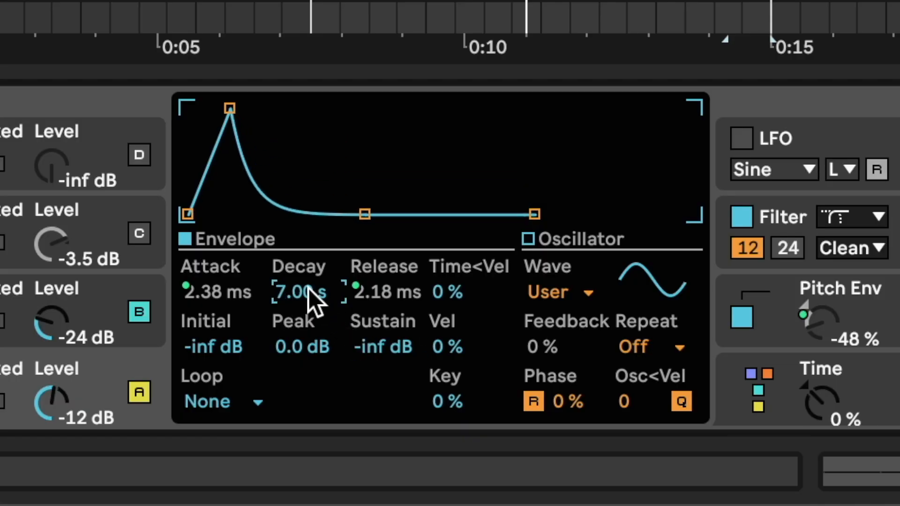
left_click_drag(309, 288, 308, 300)
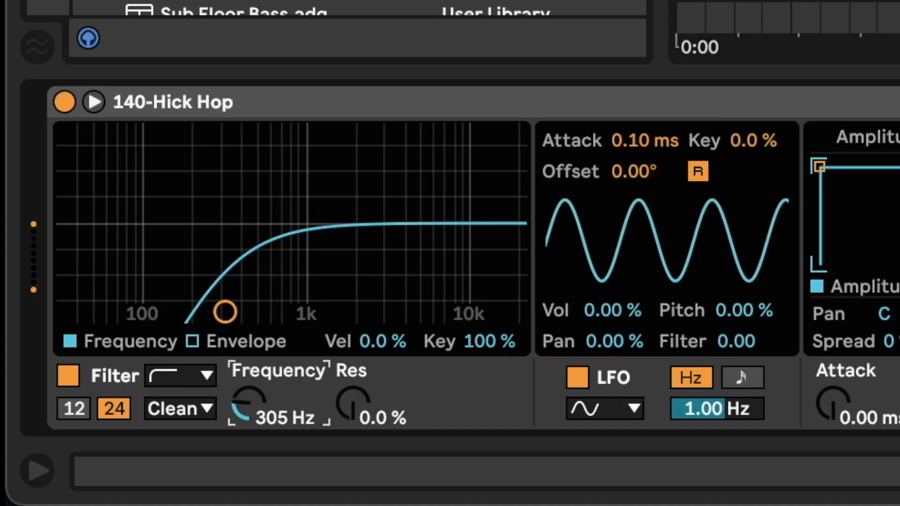
Raise the high-pass filter frequency of the 140-Hick Hop sample
left_click_drag(226, 312, 272, 311)
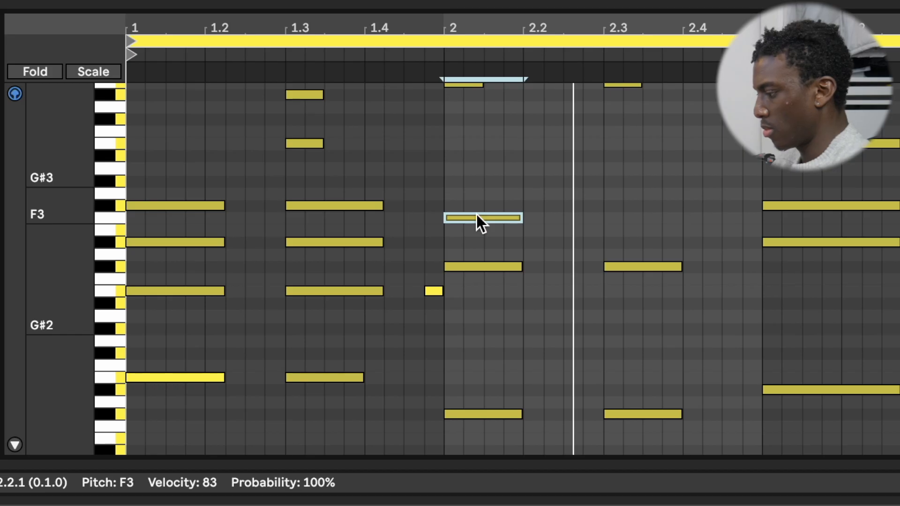
Lower the F3 note at the start of bar 2 in the synth chord clip to E3 and duplicate it to beat 2.3
key("Down")
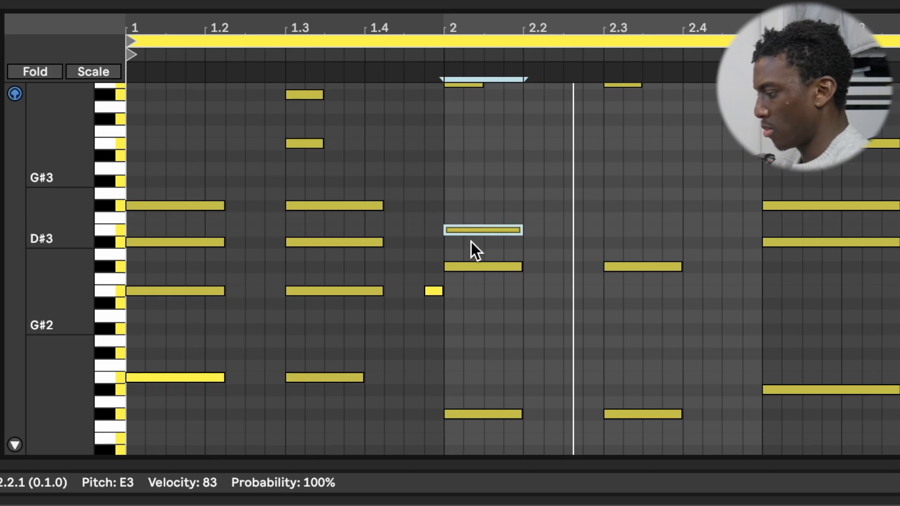
left_click_drag(471, 232, 628, 230)
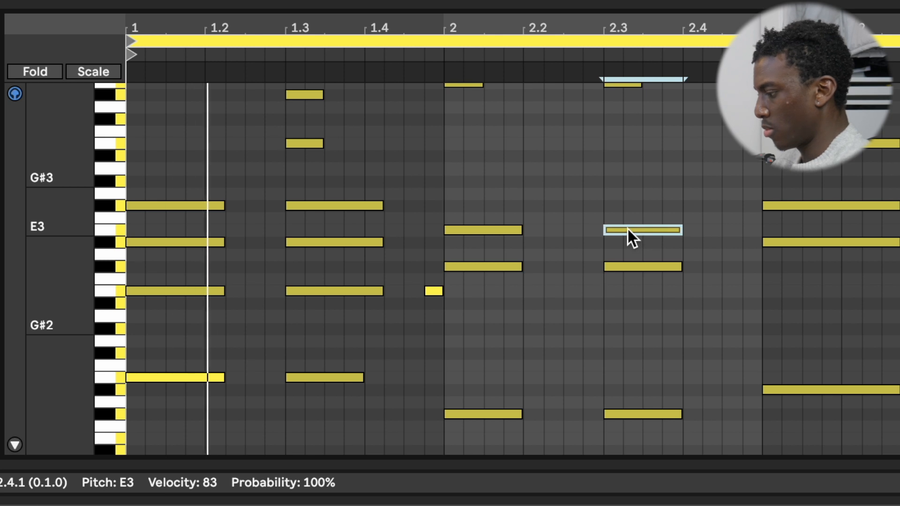
scroll(535, 229, "up", 3)
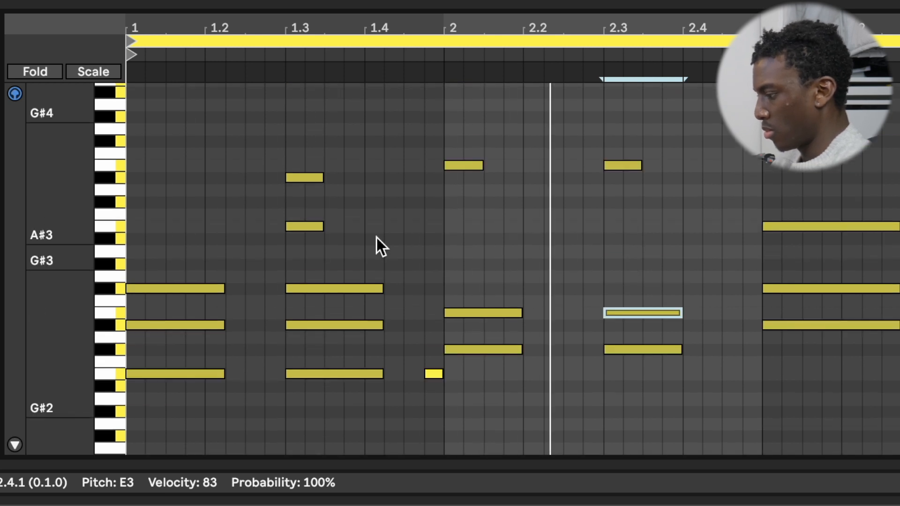
Try copying the two short high notes at beat 1.3 to the start of bar 1
left_click(336, 248)
left_click(305, 226)
left_click(360, 224)
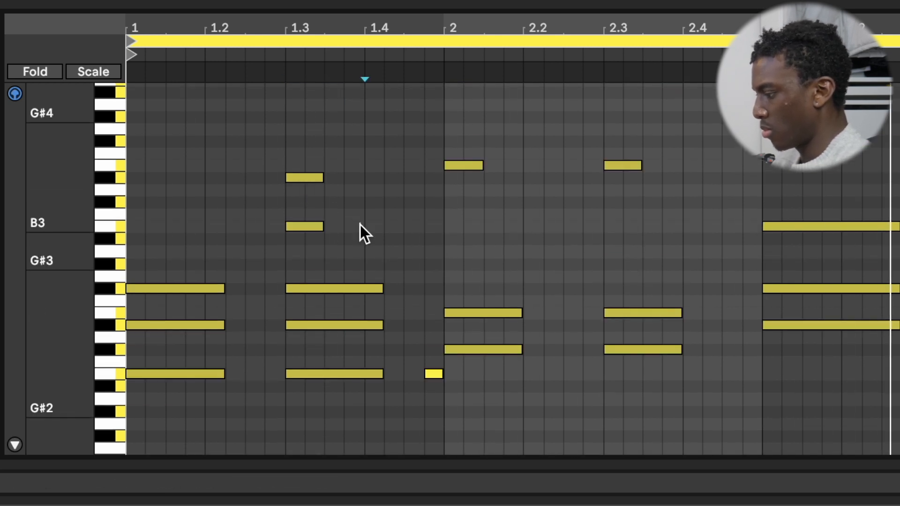
left_click_drag(360, 224, 263, 149)
left_click_drag(308, 175, 157, 173)
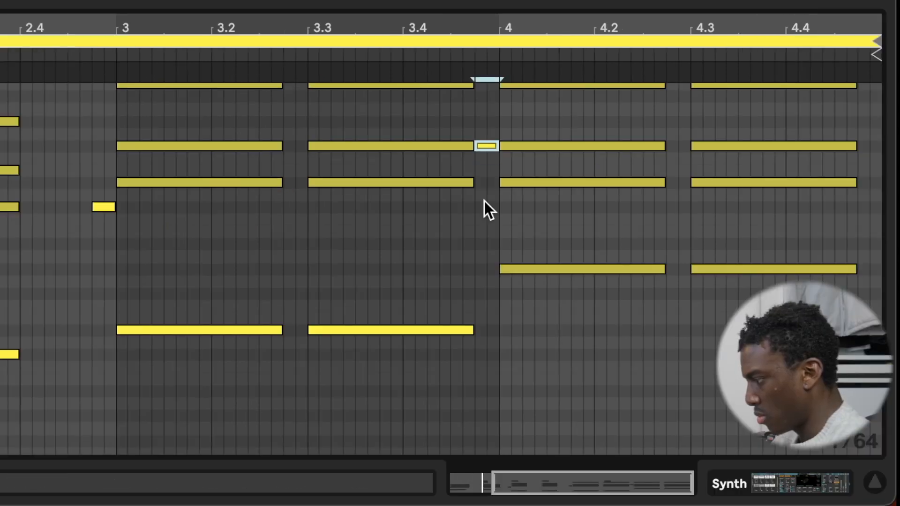
Try the short pickup note before bar 4 two semitones higher
key("Up")
key("Up")
key("Down")
key("Down")
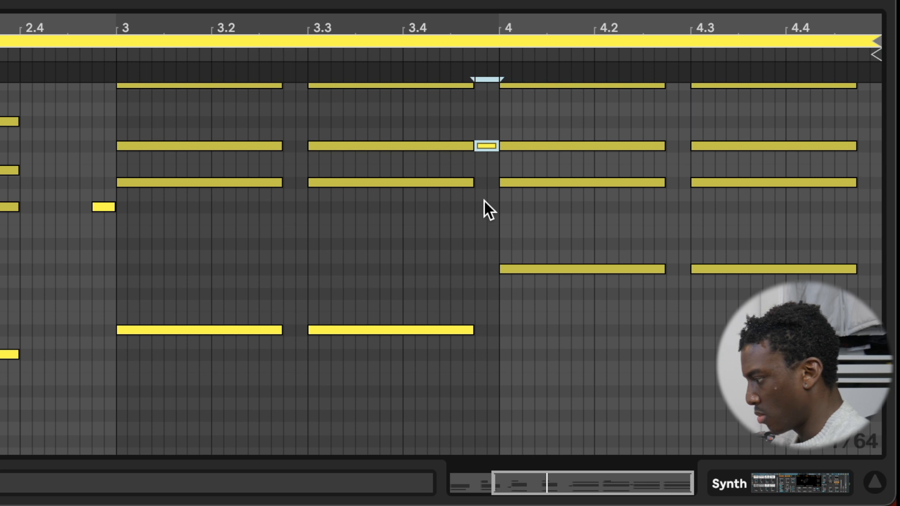
Transpose the second-highest notes of both bar 4 chords up two semitones
left_click_drag(654, 121, 725, 151)
key("Up")
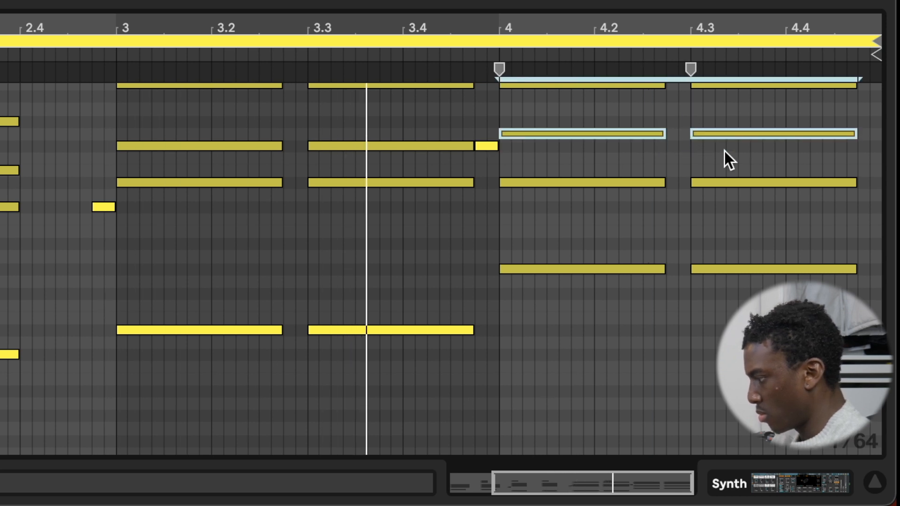
key("Up")
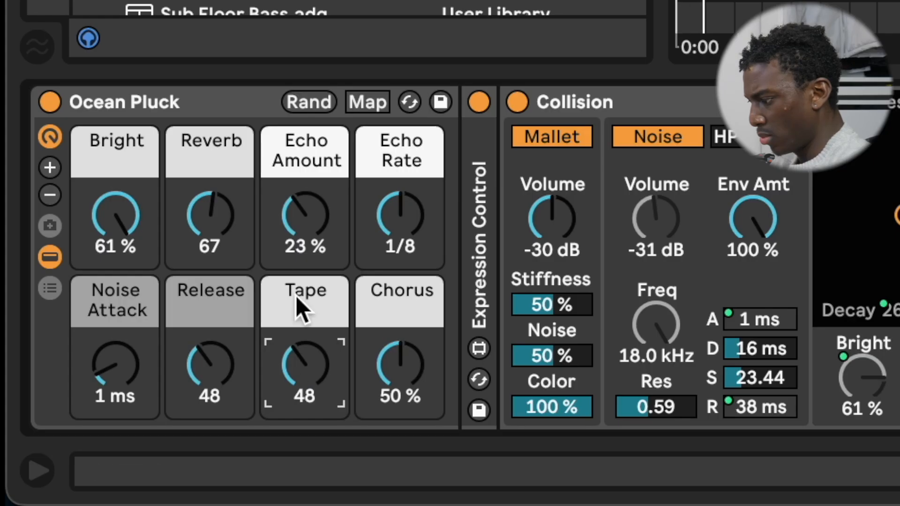
Reduce the Ocean Pluck preset's Reverb to 30 and its Echo Amount to about 11 %
left_click(210, 216)
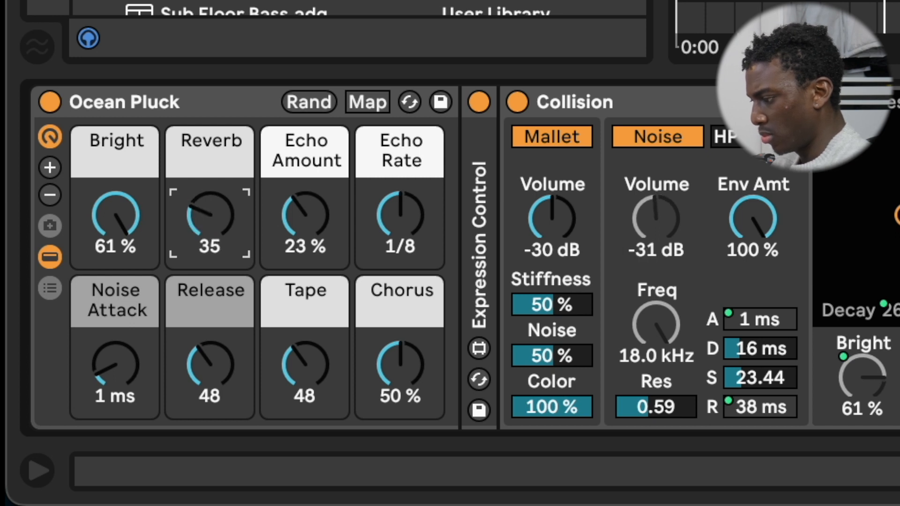
left_click_drag(213, 217, 213, 223)
left_click_drag(303, 219, 303, 228)
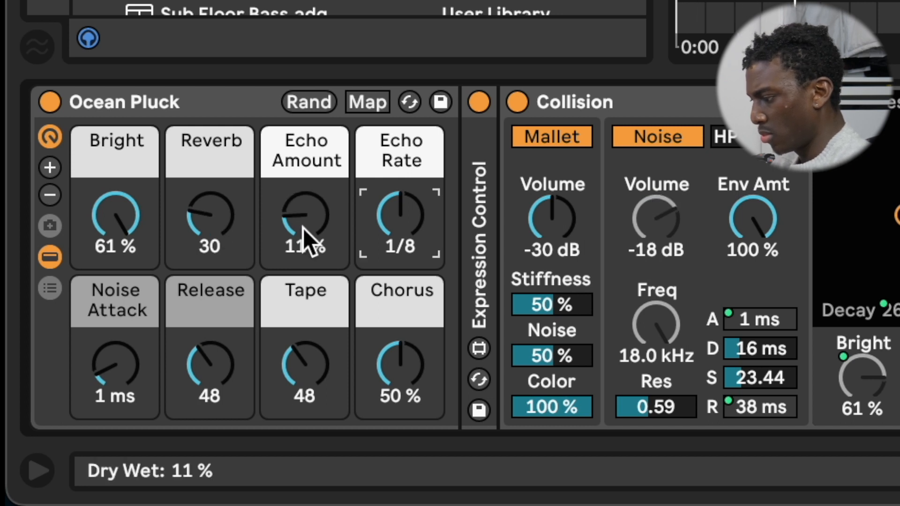
left_click_drag(311, 226, 311, 230)
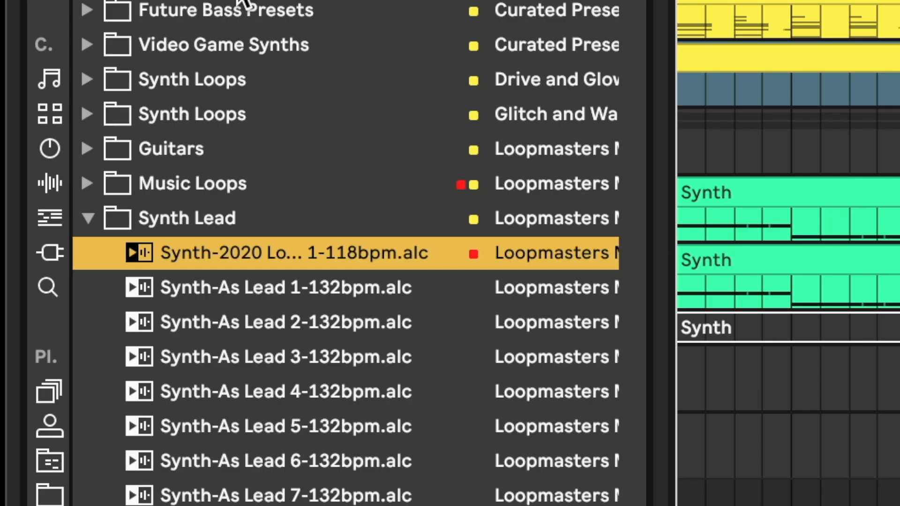
Copy the synth chord clip onto the second Synth track below and transpose all its notes up one octave
left_click(190, 217)
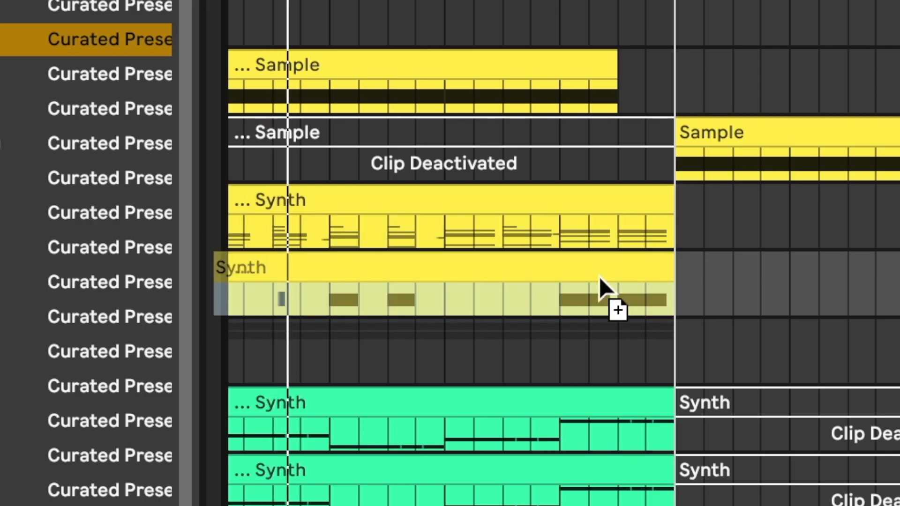
left_click_drag(599, 281, 600, 278)
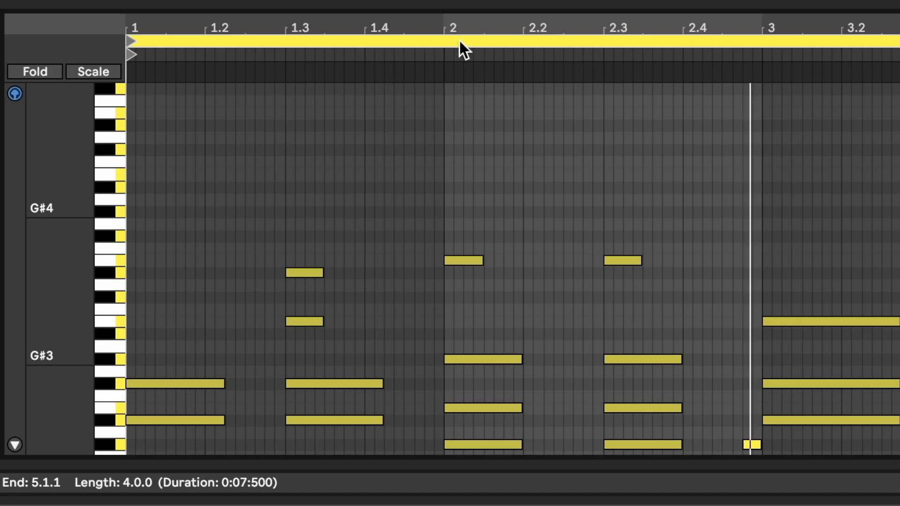
key("ctrl+a")
key("shift+Up")
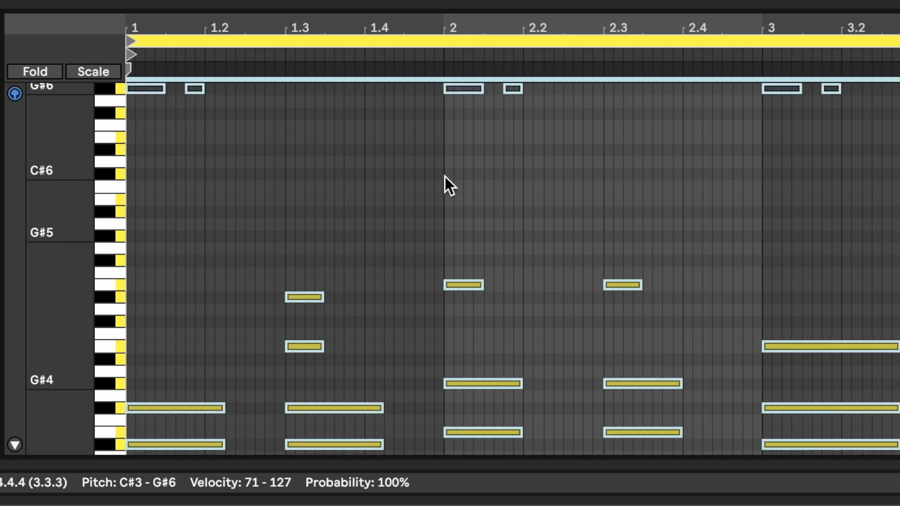
key("XF86AudioLowerVolume")
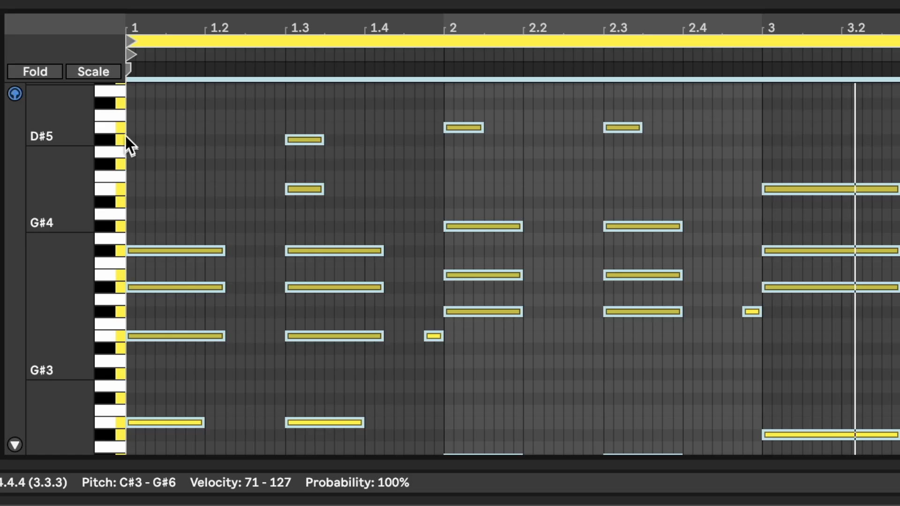
Strum the chords by delaying the notes above the lowest, the upper ones furthest, and shift the short pickup notes back onto the bar ends
left_click_drag(117, 111, 97, 403)
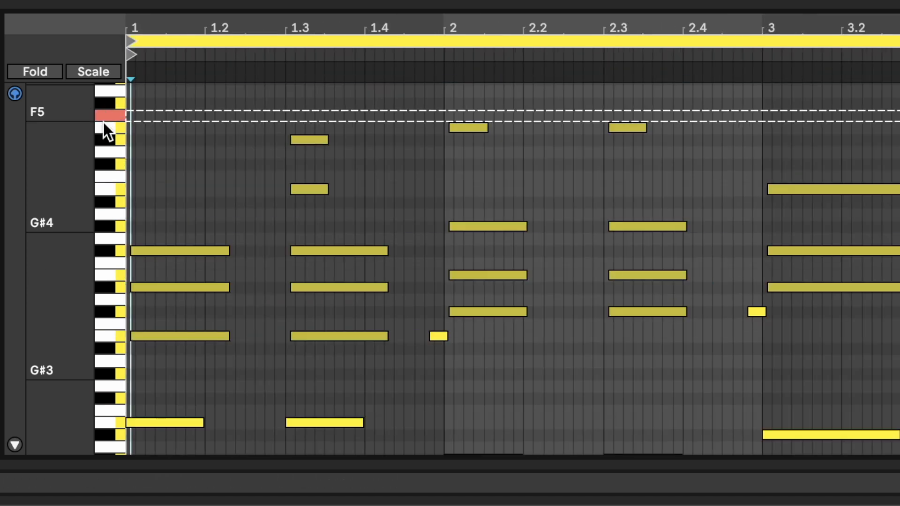
left_click_drag(103, 122, 103, 291)
left_click(434, 336)
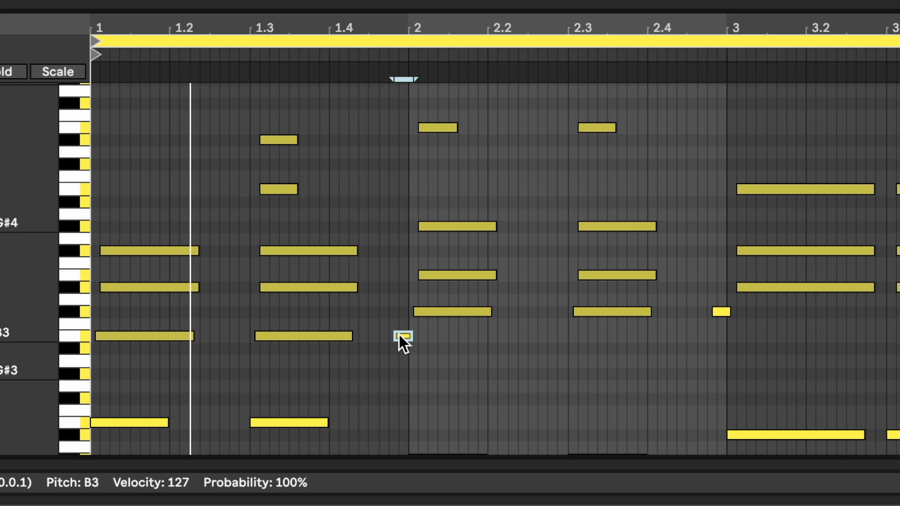
left_click(721, 312)
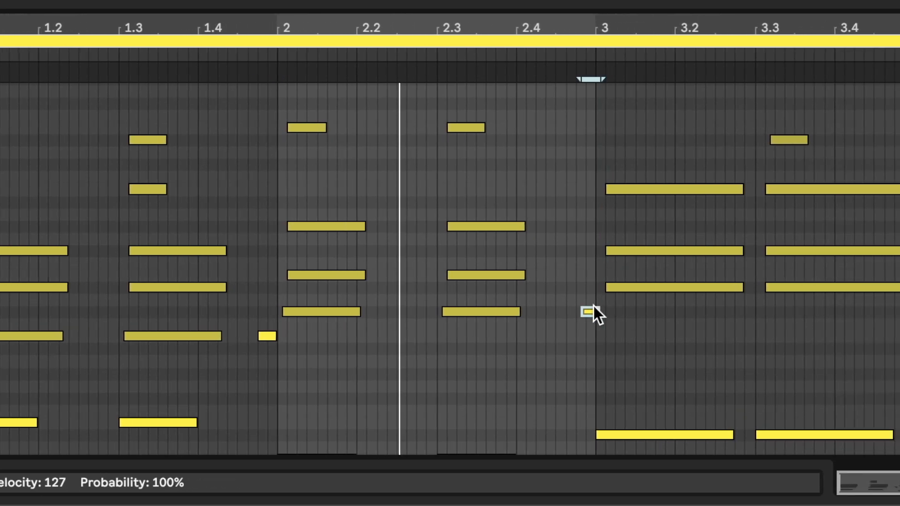
left_click(782, 251)
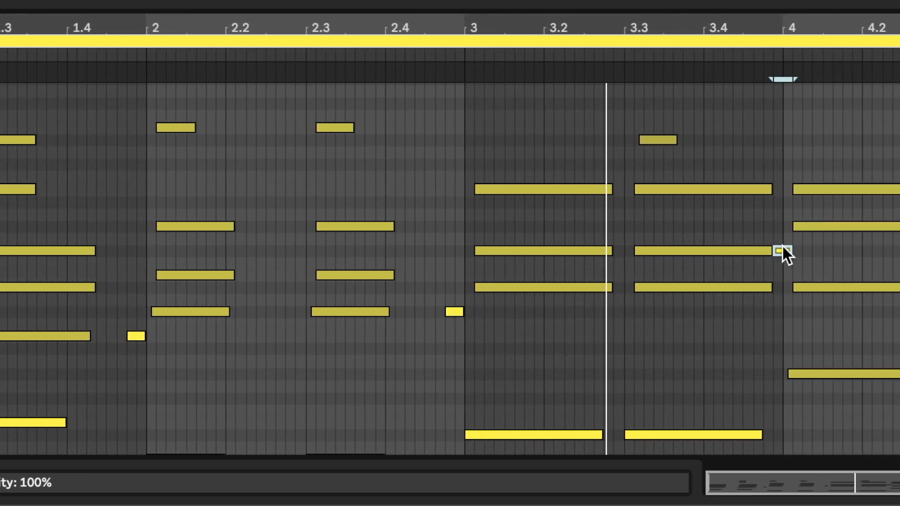
scroll(705, 271, "up", 3)
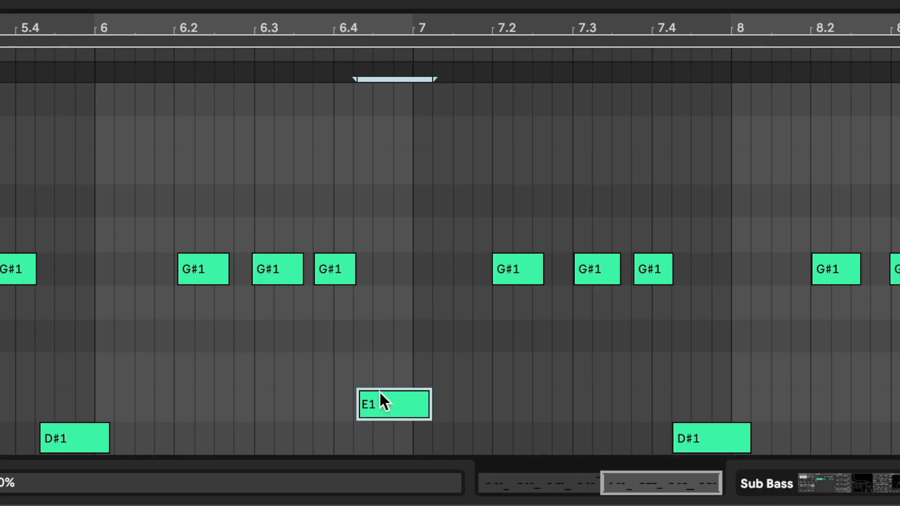
Lower the Sub Bass note E1 ending bar 6 to D#1 and the Bass clip's A# note ending bar 8 by two semitones
key("Down")
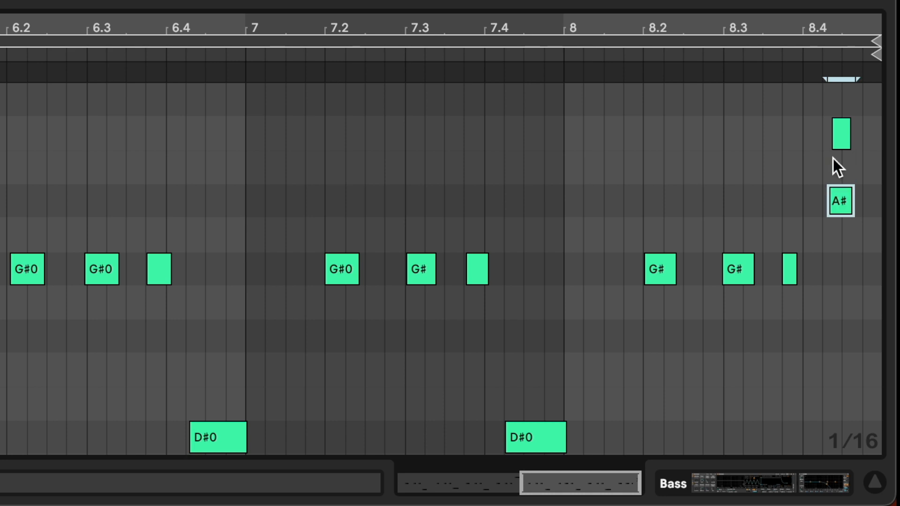
key("Down")
key("Down")
left_click(846, 136)
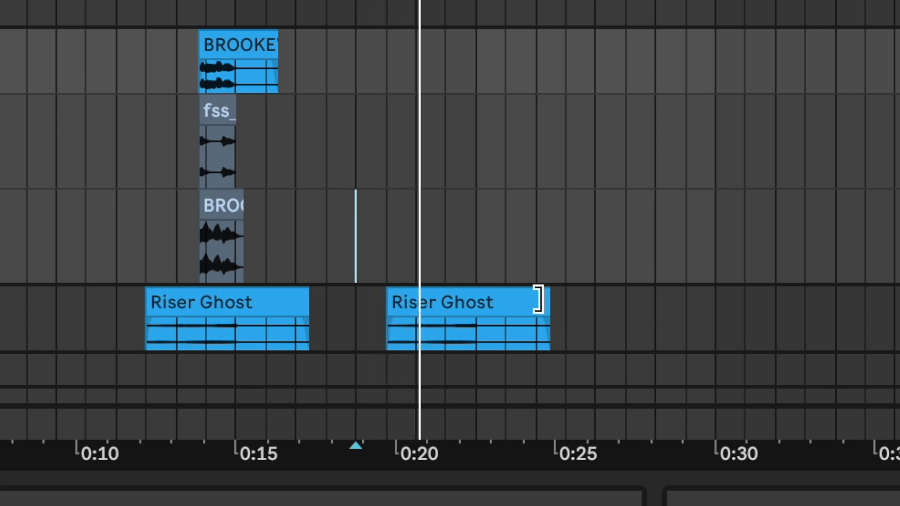
Move the second Riser Ghost clip to about 0:22, trim its end to about 0:22.5 and extend its start back to about 0:21.6
left_click_drag(399, 315, 462, 321)
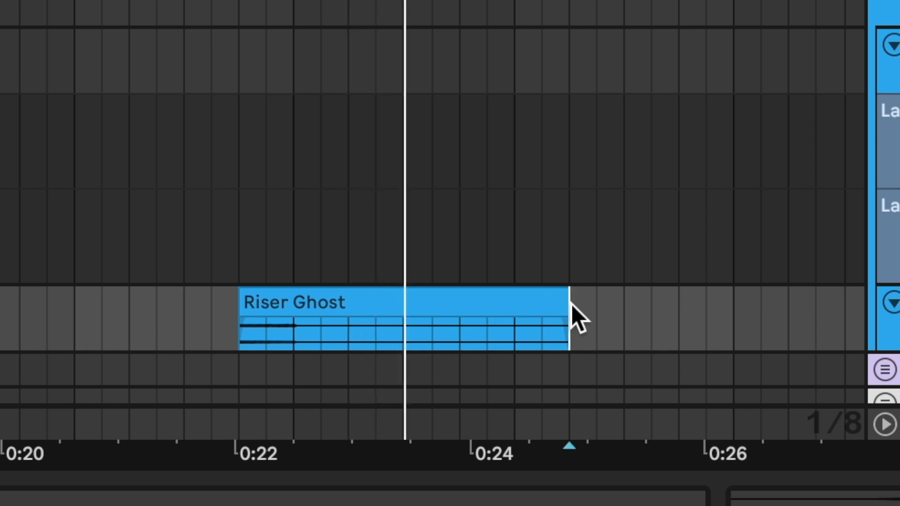
left_click_drag(571, 316, 298, 313)
left_click_drag(240, 315, 172, 317)
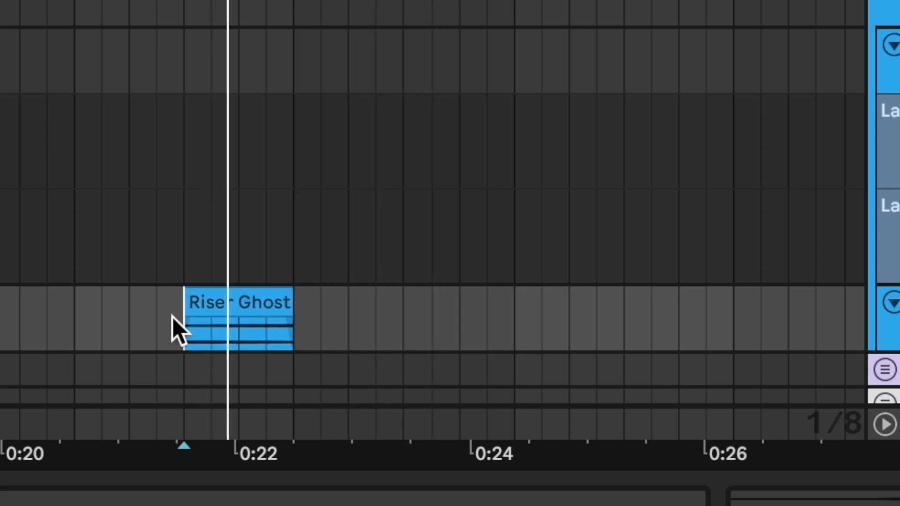